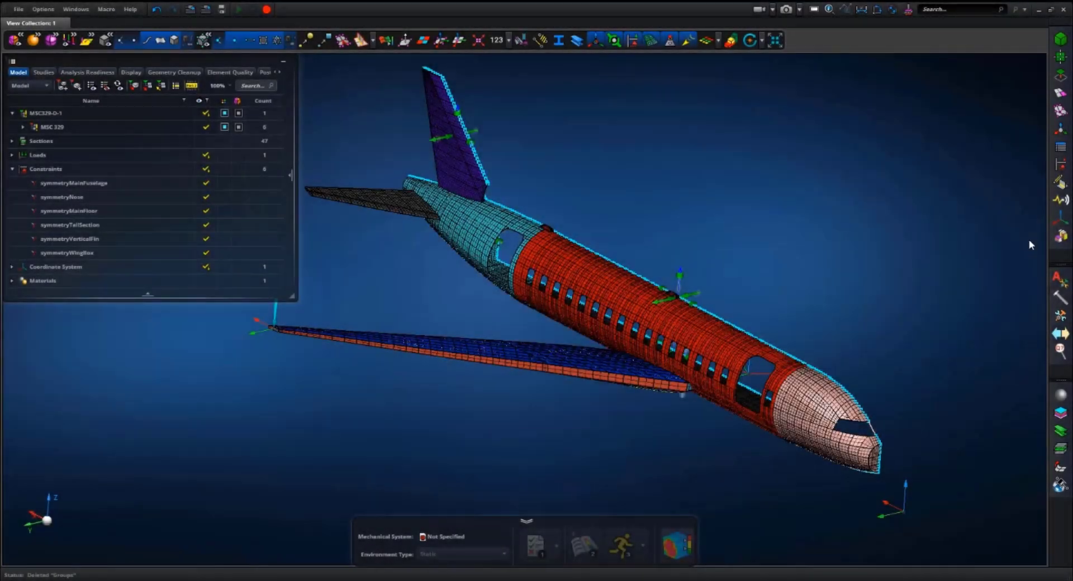
Step: Group the 375 mid-fuselage faces into Group 1 using a Faces-filtered box selection
{"action": "mouse_move", "coordinate": [1061, 239]}
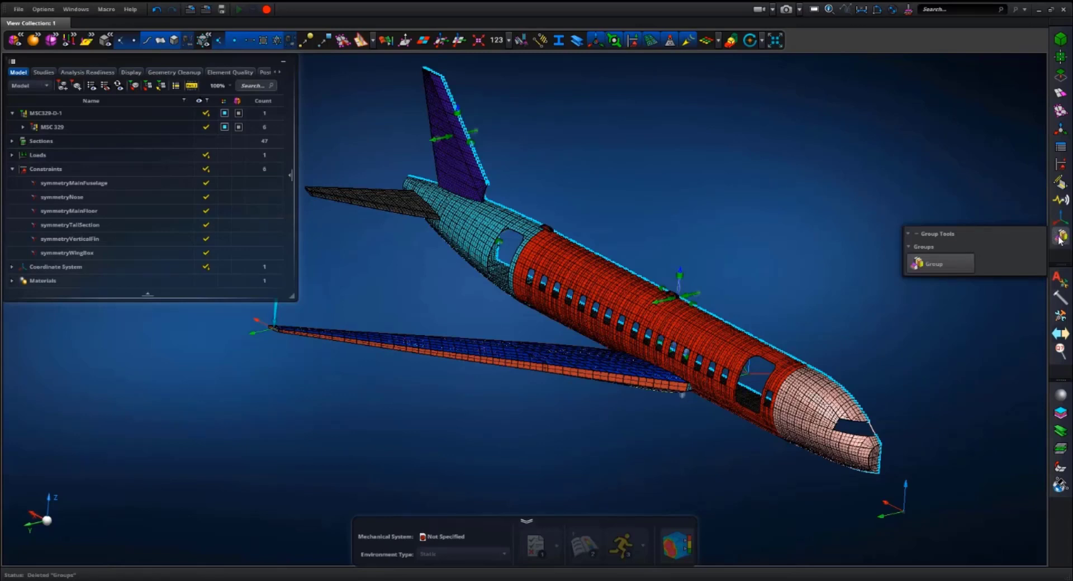
{"action": "left_click", "coordinate": [949, 264]}
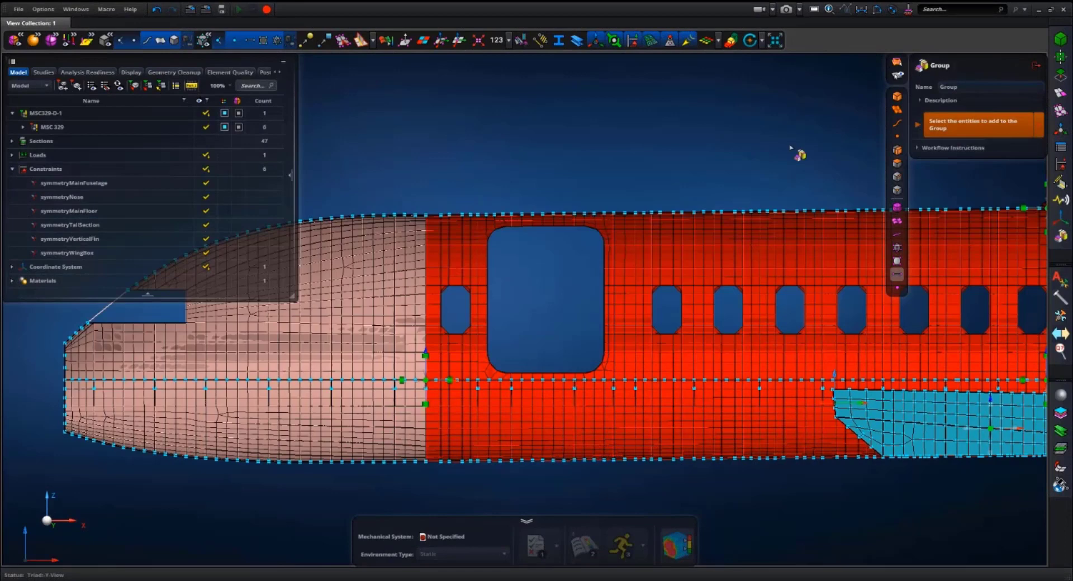
{"action": "left_click", "coordinate": [897, 163]}
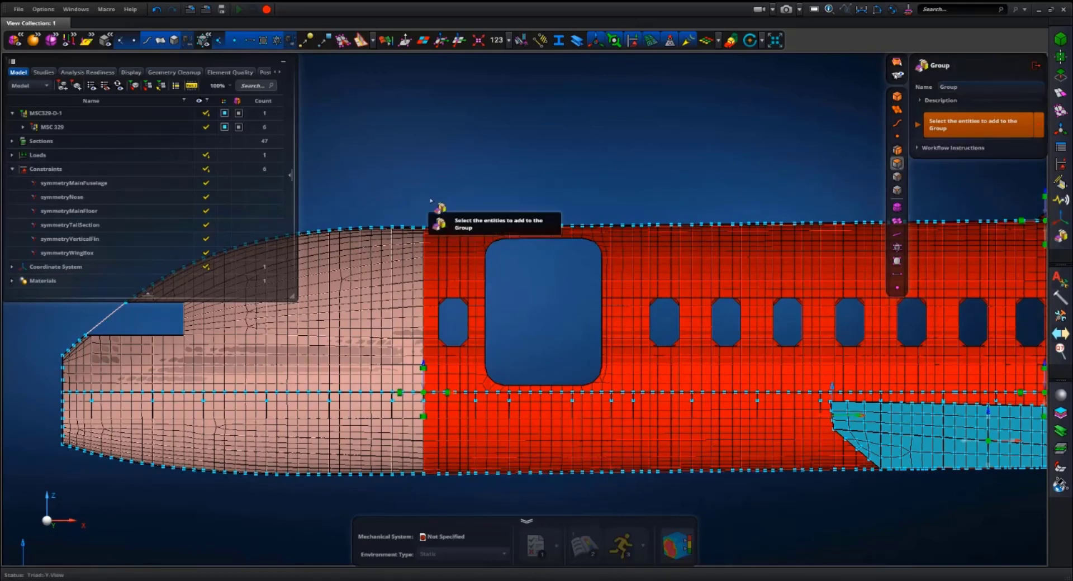
{"action": "left_click_drag", "start_coordinate": [430, 193], "coordinate": [820, 490]}
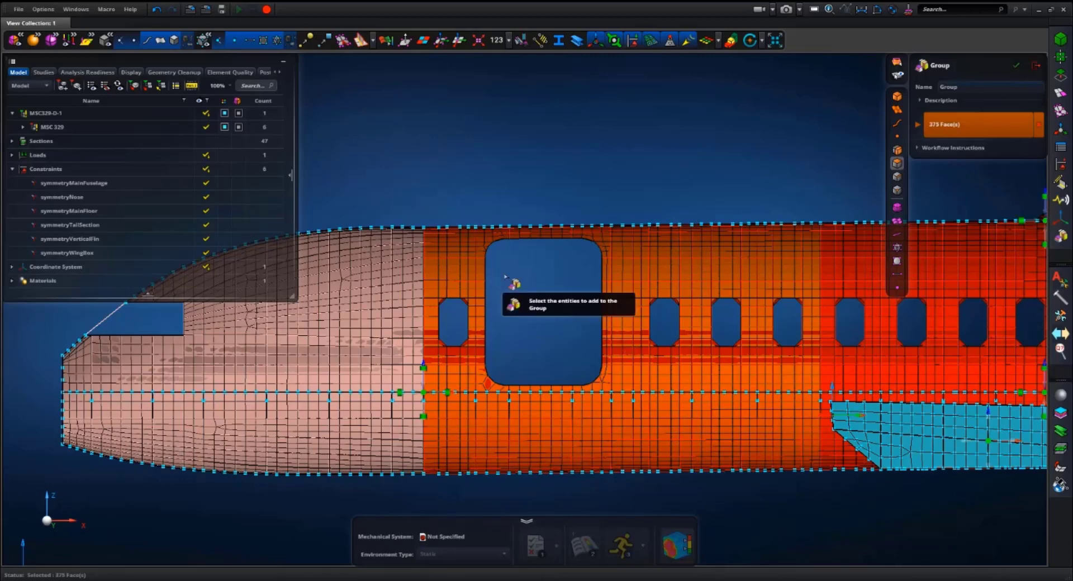
{"action": "key", "text": "Return"}
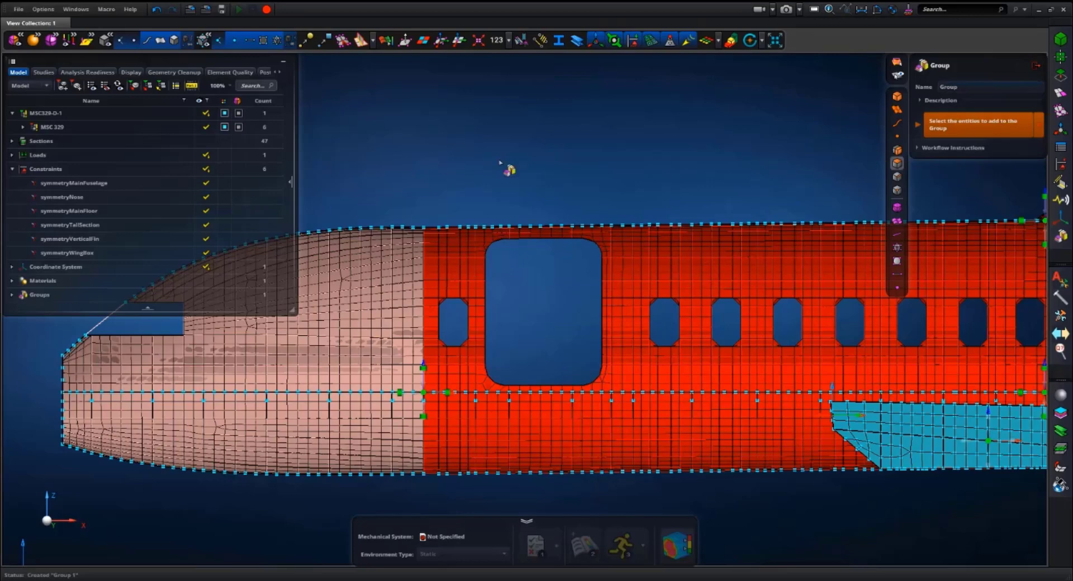
Step: Box-select the fuselage for Group 2, then create Group 3 from the 1698 2D and 1047 1D mid-fuselage elements
{"action": "left_click", "coordinate": [11, 294]}
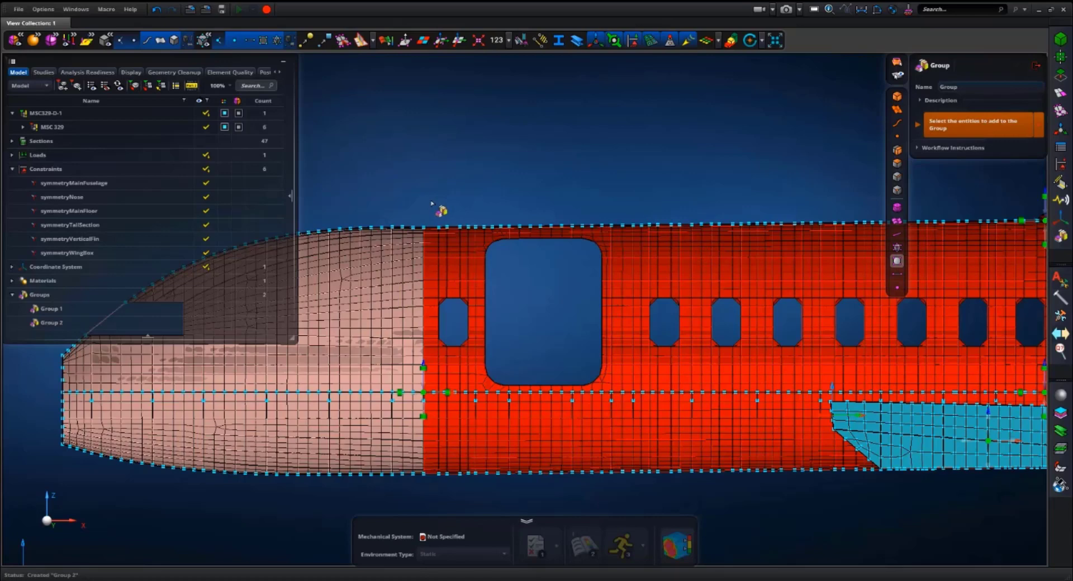
{"action": "left_click_drag", "start_coordinate": [427, 207], "coordinate": [773, 492]}
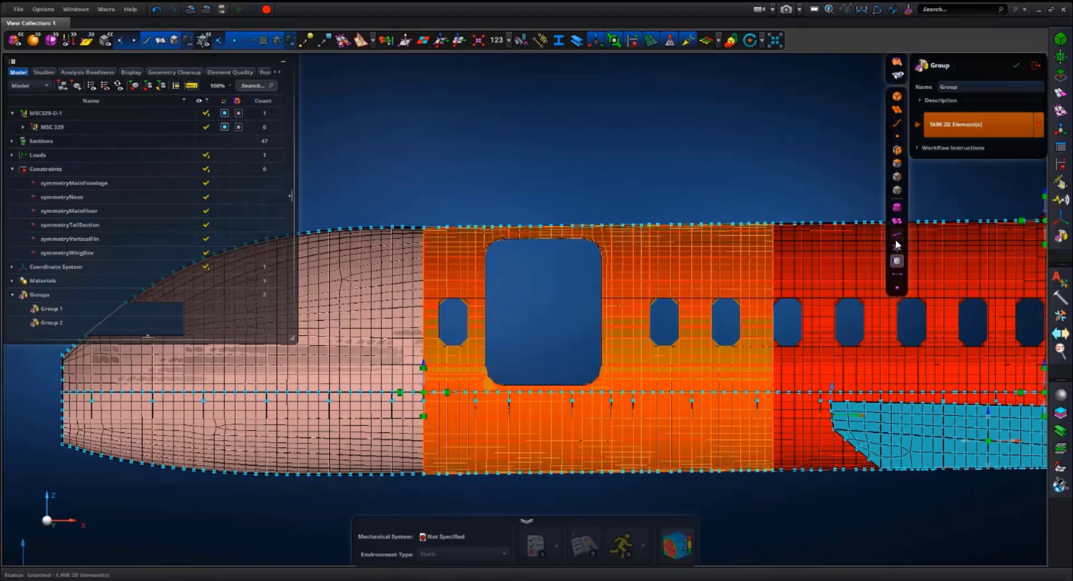
{"action": "left_click", "coordinate": [897, 275]}
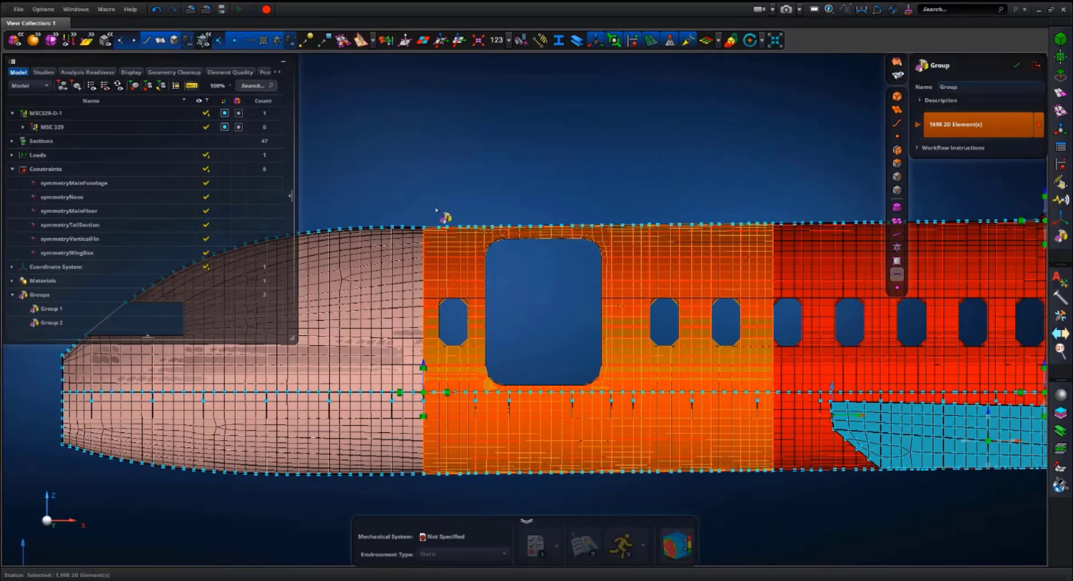
{"action": "left_click_drag", "start_coordinate": [426, 213], "coordinate": [773, 490]}
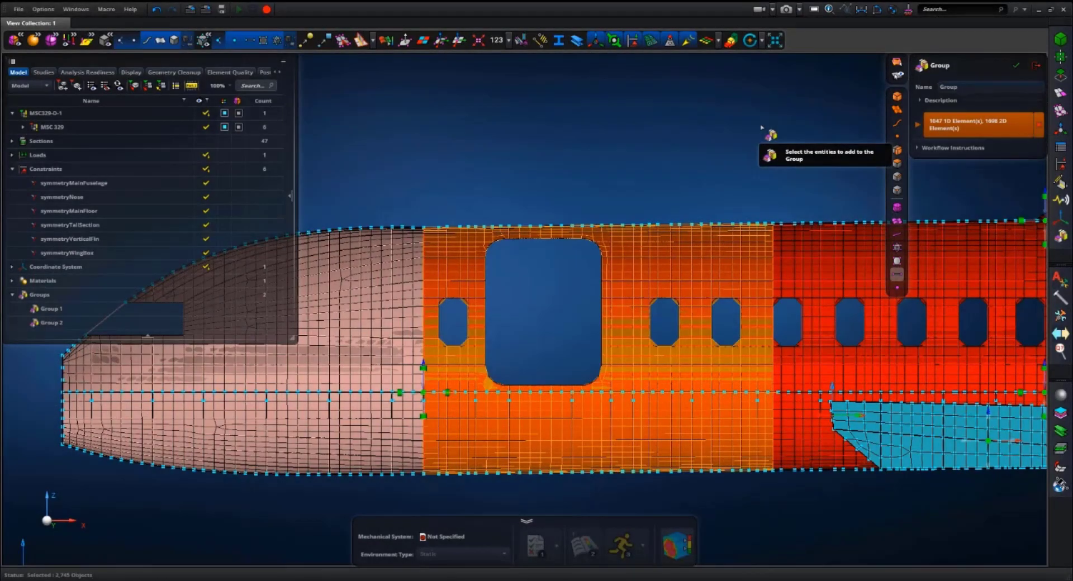
{"action": "middle_click", "coordinate": [522, 184]}
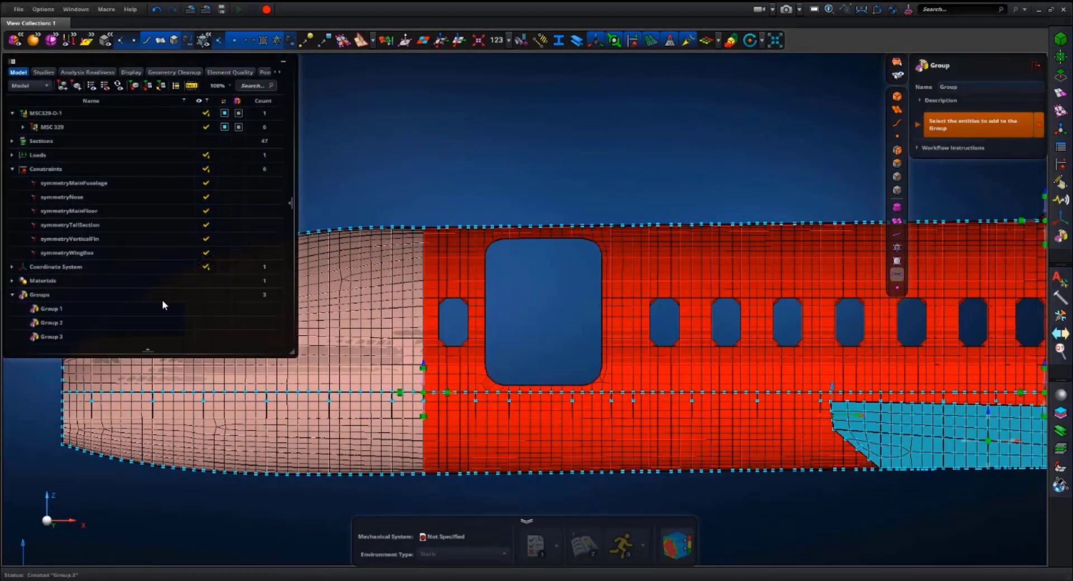
Step: Highlight Group 3 on the fuselage and orbit into a three-quarter view
{"action": "left_click", "coordinate": [57, 338]}
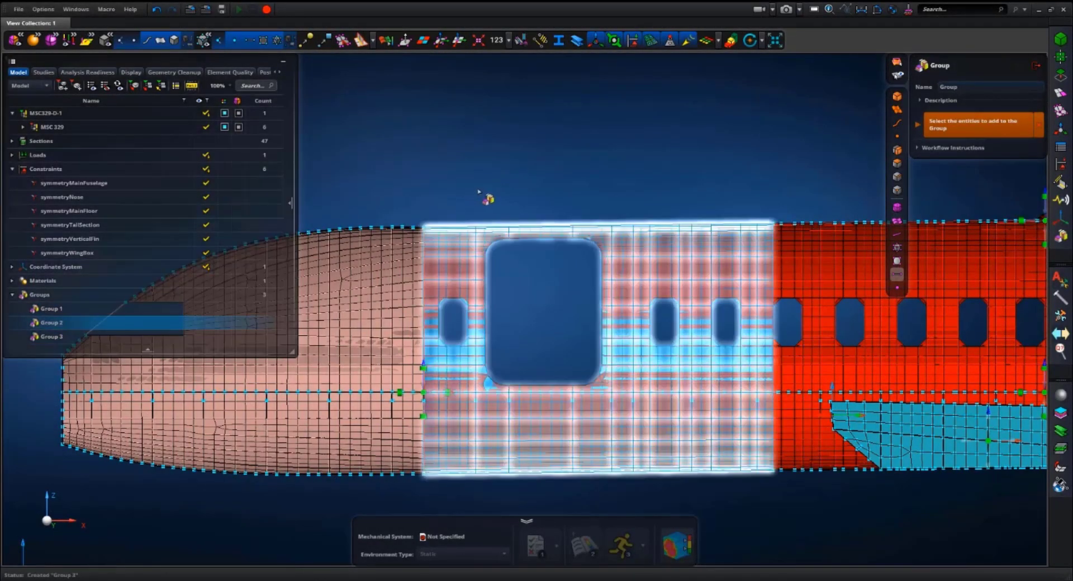
{"action": "scroll", "coordinate": [481, 190], "scroll_direction": "down", "scroll_amount": 3}
{"action": "middle_click_drag", "start_coordinate": [472, 177], "coordinate": [509, 219]}
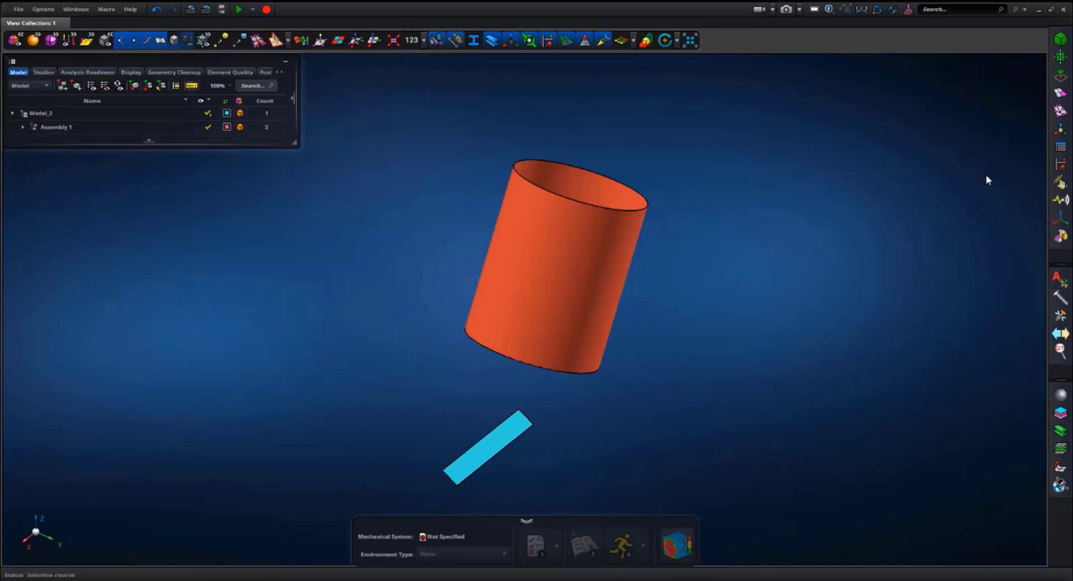
Step: Set Node Create to place a node at a 3D location in a reference coordinate system
{"action": "mouse_move", "coordinate": [1060, 221]}
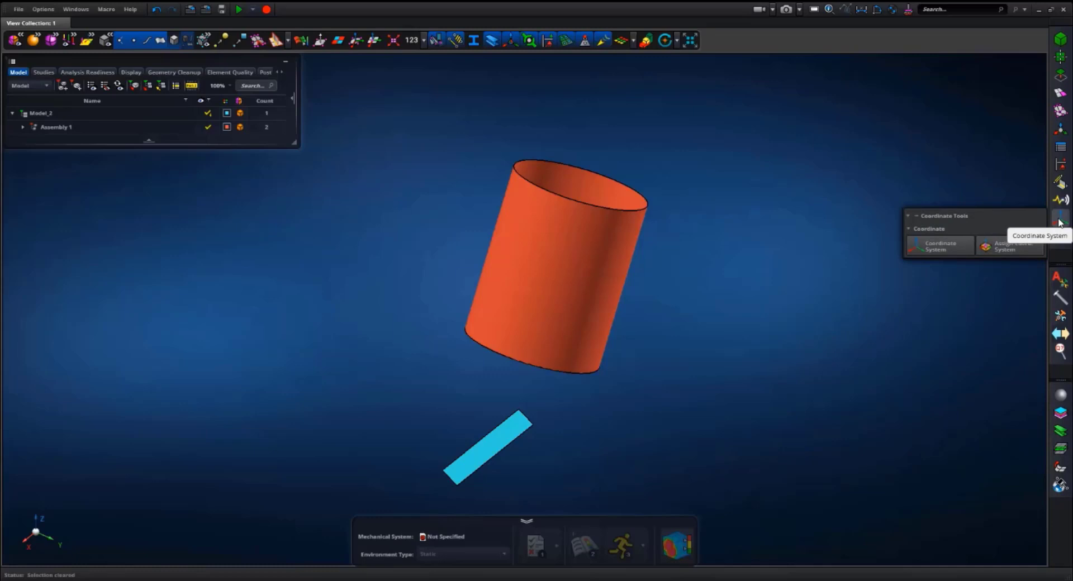
{"action": "left_click", "coordinate": [1059, 221]}
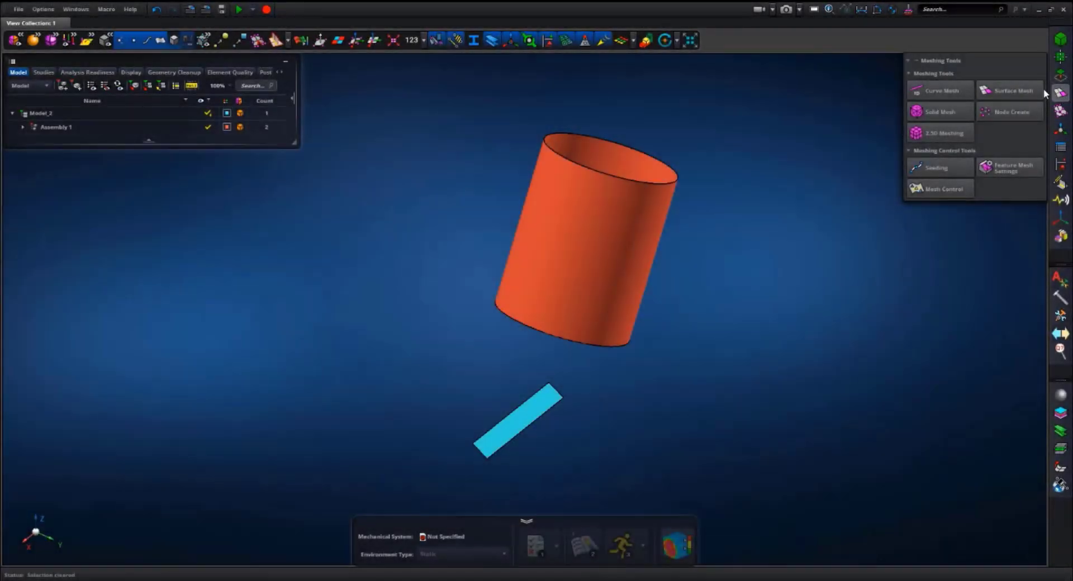
{"action": "left_click", "coordinate": [1020, 114]}
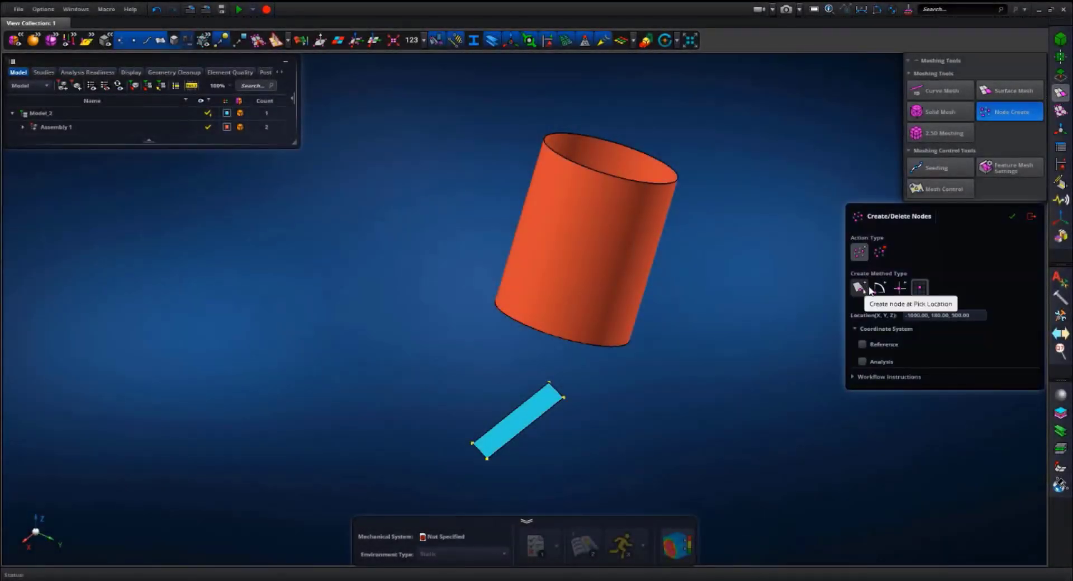
{"action": "left_click", "coordinate": [918, 289]}
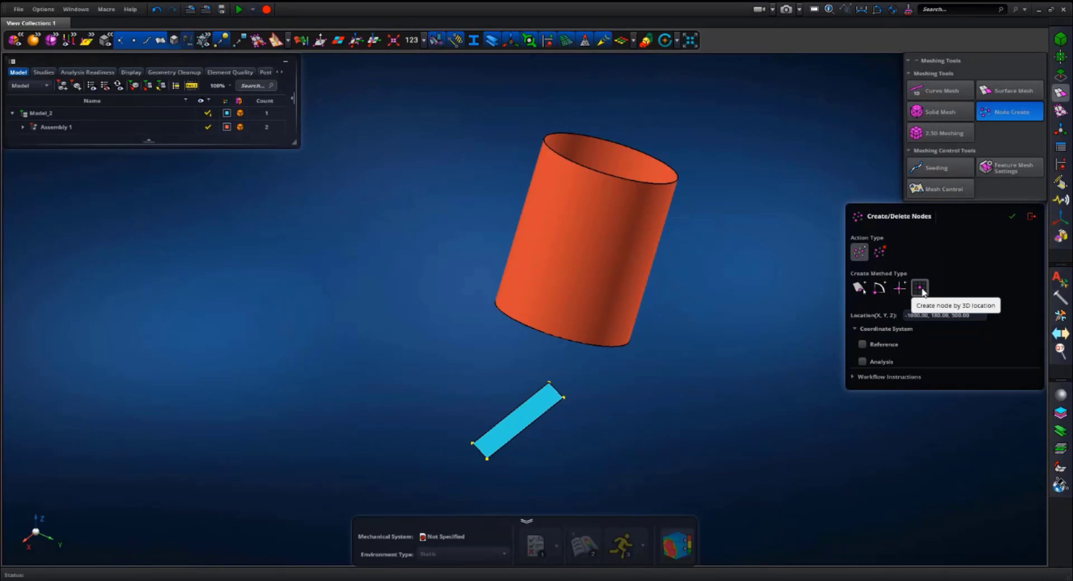
{"action": "left_click", "coordinate": [878, 346]}
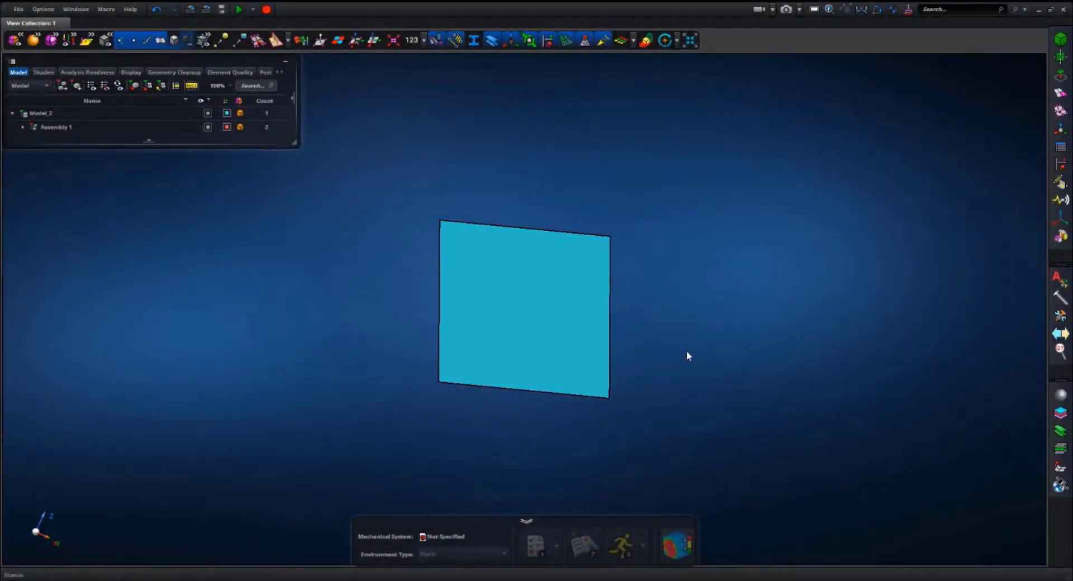
Step: Create a coordinate system with its origin at the plate corner
{"action": "middle_click_drag", "start_coordinate": [686, 350], "coordinate": [630, 357]}
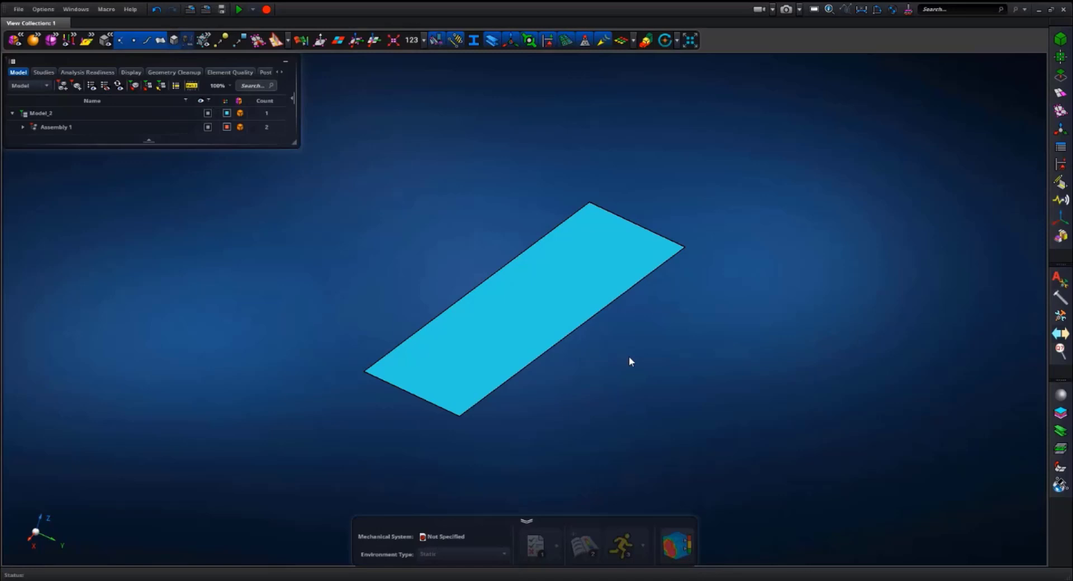
{"action": "left_click", "coordinate": [37, 531]}
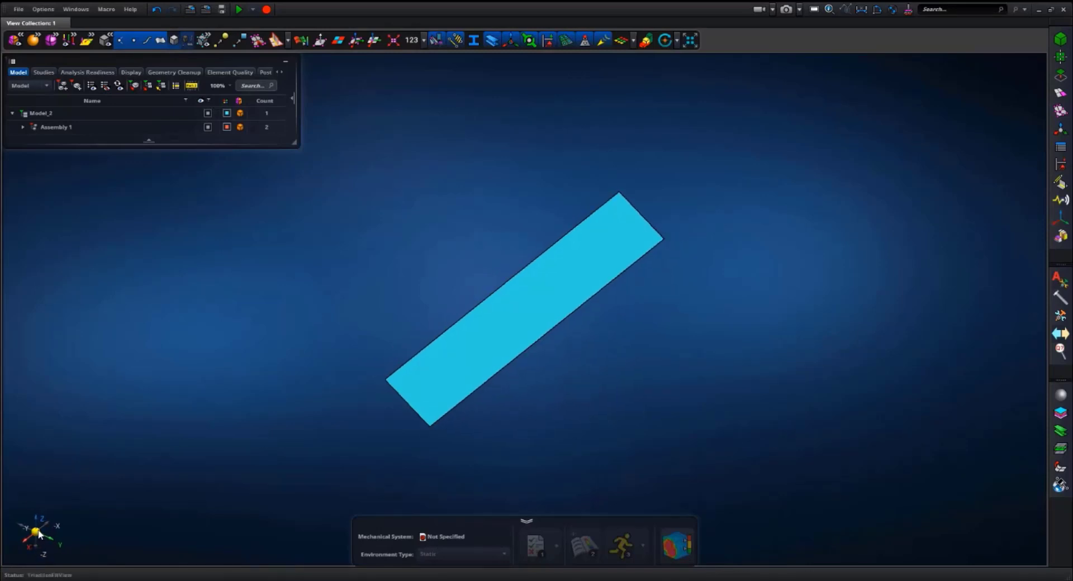
{"action": "left_click", "coordinate": [425, 403]}
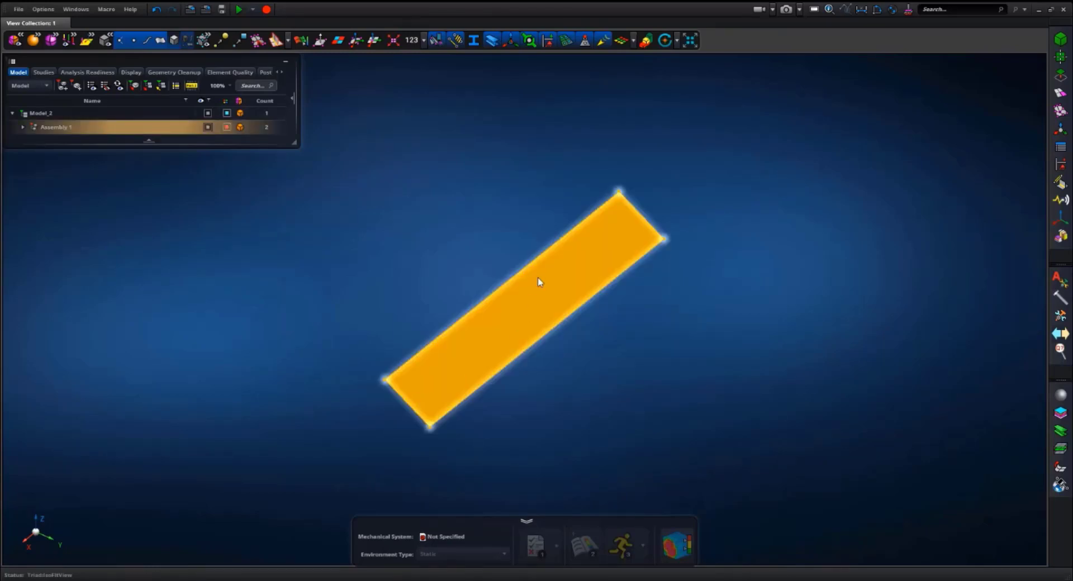
{"action": "left_click", "coordinate": [587, 371]}
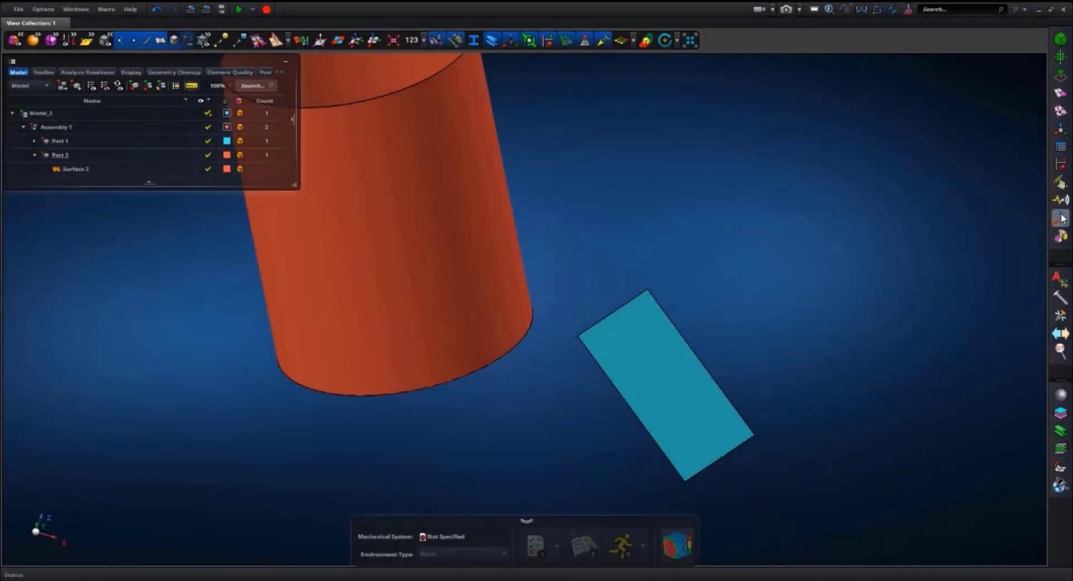
{"action": "left_click", "coordinate": [1063, 219]}
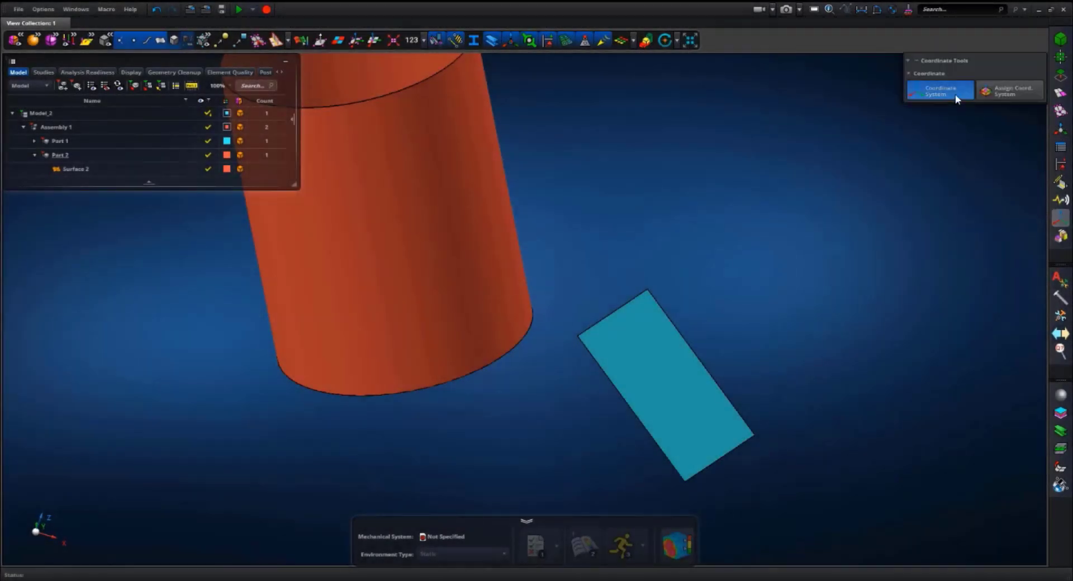
{"action": "left_click", "coordinate": [950, 92]}
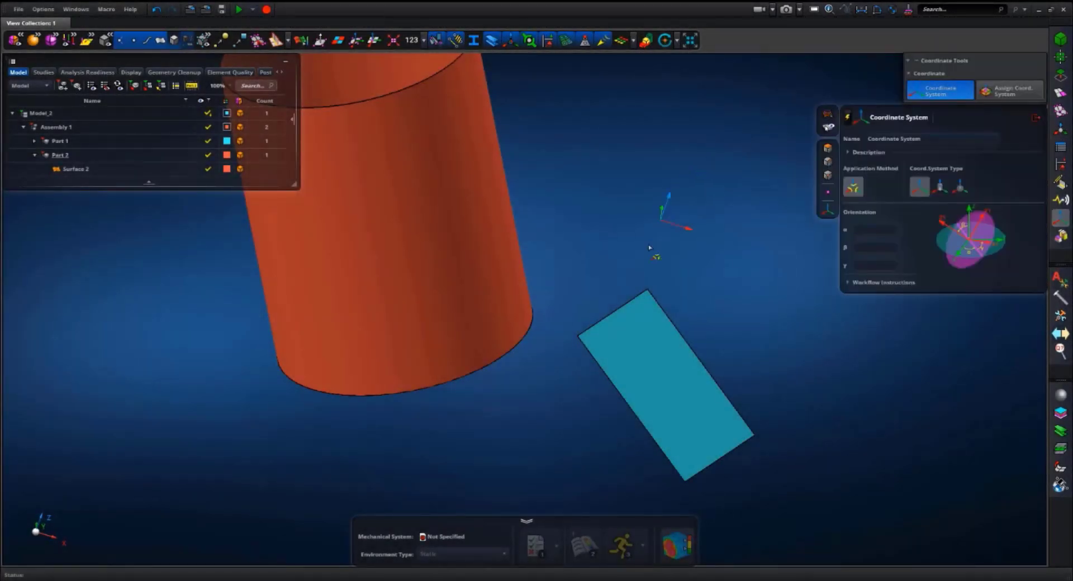
{"action": "left_click", "coordinate": [648, 291]}
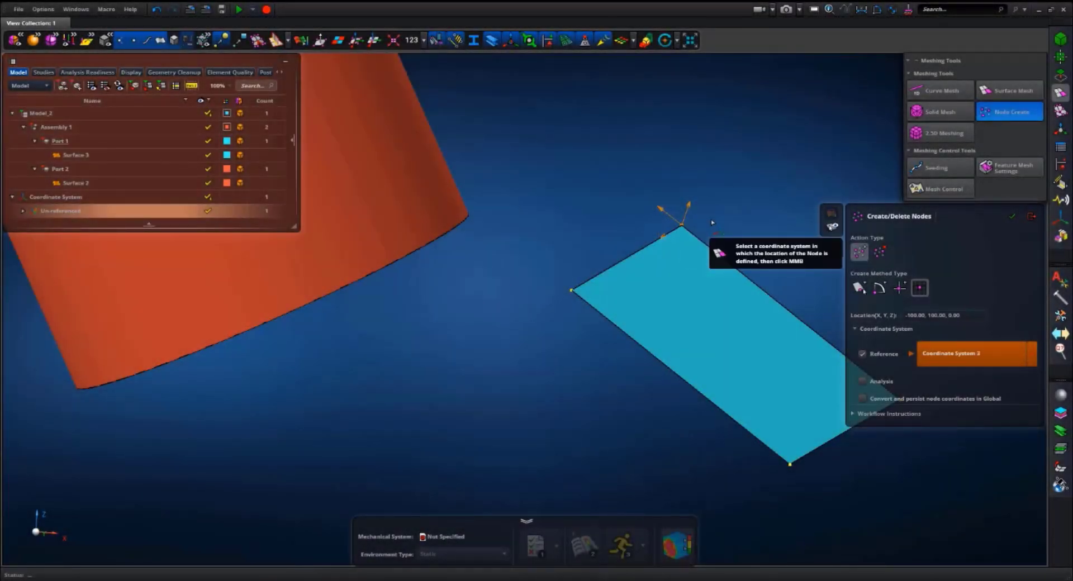
Step: Create a node referenced to the new system and run the ST -Create nodes.py script
{"action": "middle_click", "coordinate": [711, 219]}
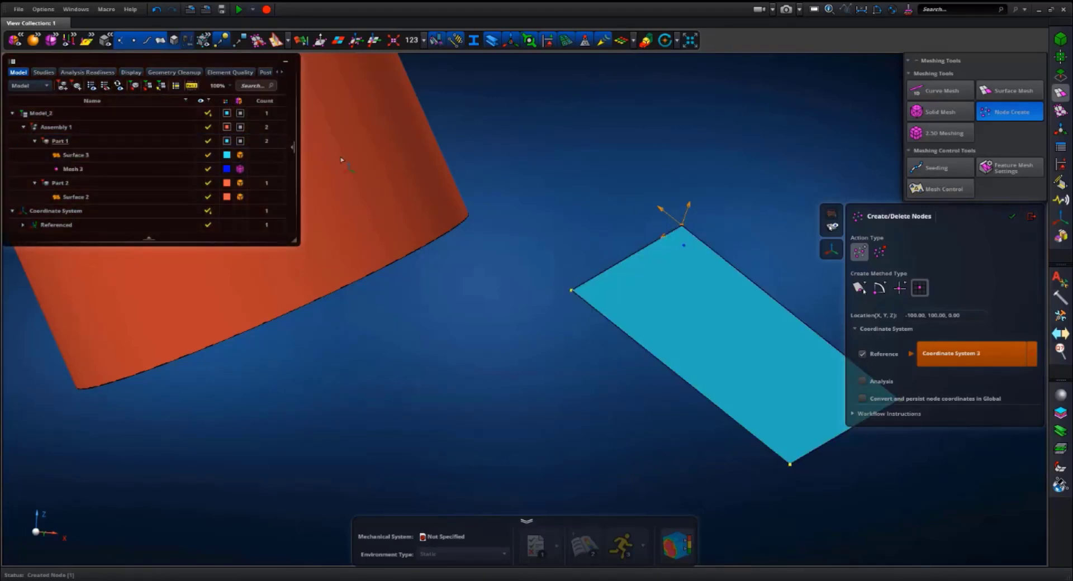
{"action": "middle_click_drag", "start_coordinate": [551, 168], "coordinate": [503, 172]}
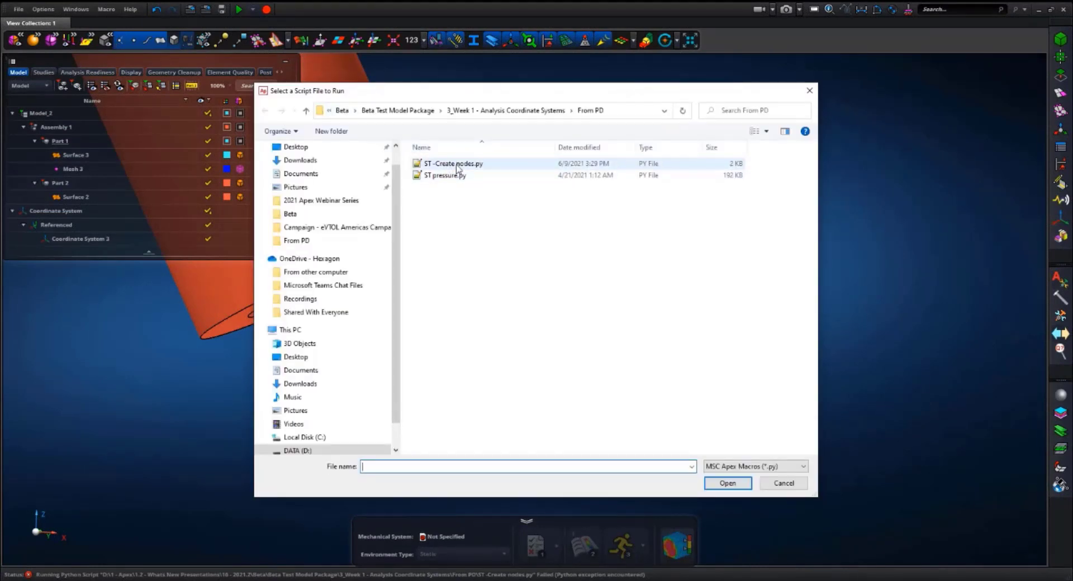
{"action": "double_click", "coordinate": [457, 165]}
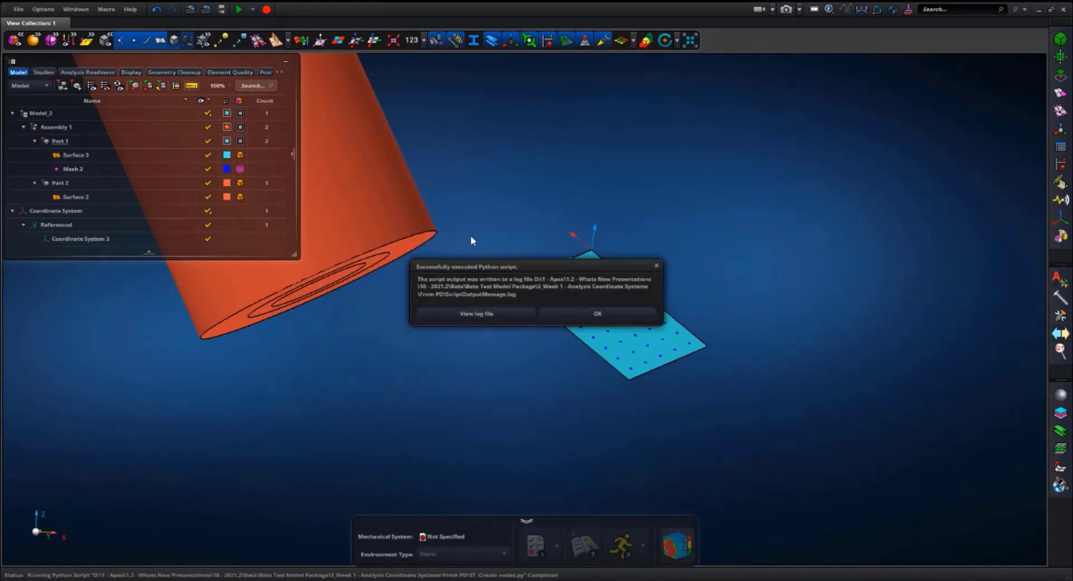
{"action": "left_click", "coordinate": [558, 313]}
{"action": "mouse_move", "coordinate": [531, 350]}
{"action": "middle_mouse_down"}
{"action": "mouse_move", "coordinate": [527, 383]}
{"action": "mouse_move", "coordinate": [535, 348]}
{"action": "middle_mouse_up"}
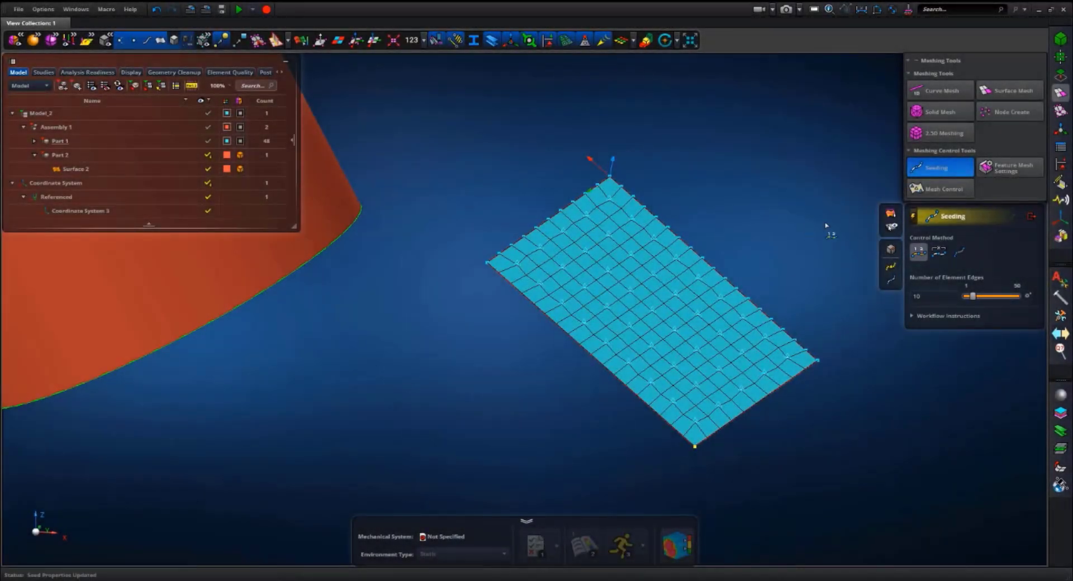
{"action": "left_click", "coordinate": [1031, 217]}
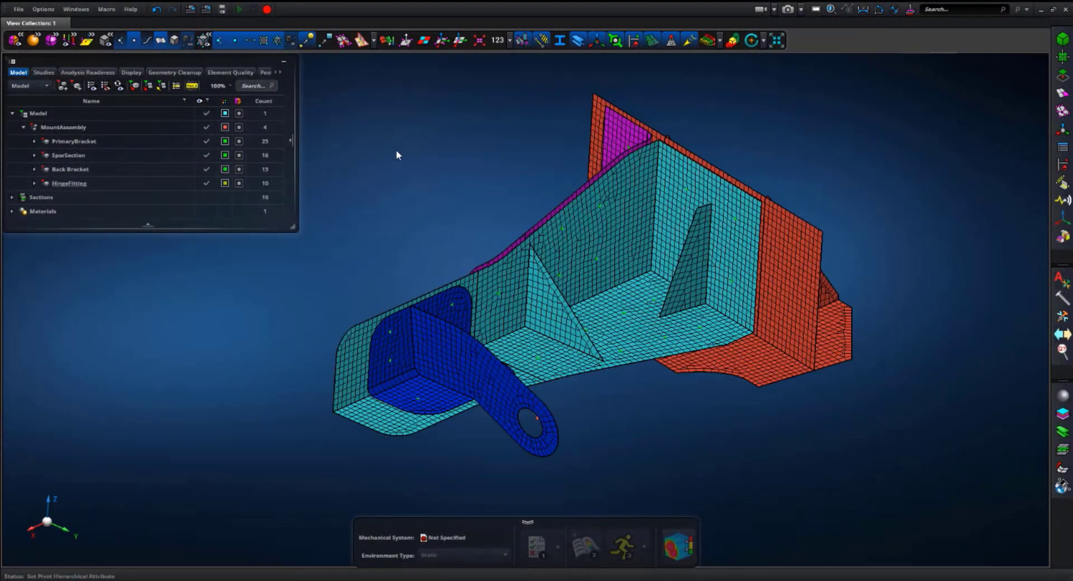
Step: Auto-create 25 Titanium Rutman fastener connectors on the bracket assembly and inspect them
{"action": "mouse_move", "coordinate": [397, 155]}
{"action": "middle_mouse_down"}
{"action": "mouse_move", "coordinate": [368, 179]}
{"action": "mouse_move", "coordinate": [403, 175]}
{"action": "middle_mouse_up"}
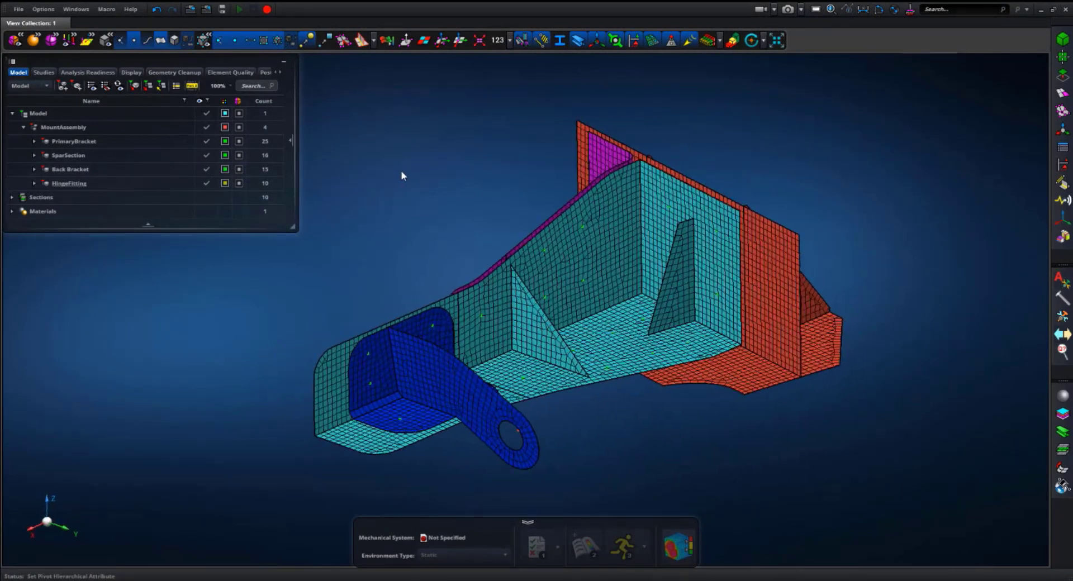
{"action": "left_click", "coordinate": [1062, 298]}
{"action": "left_click", "coordinate": [944, 189]}
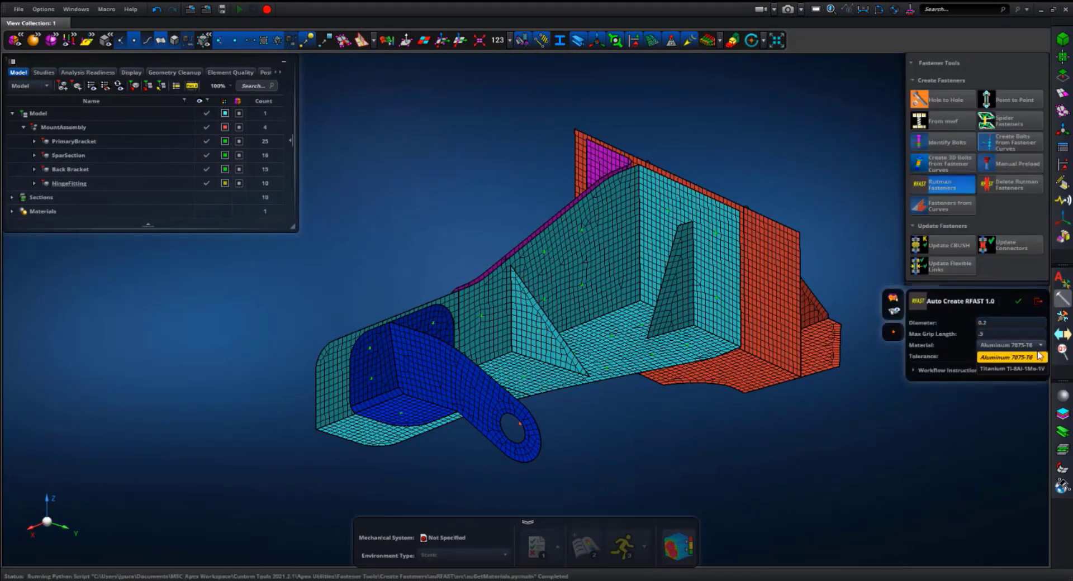
{"action": "left_click", "coordinate": [177, 39]}
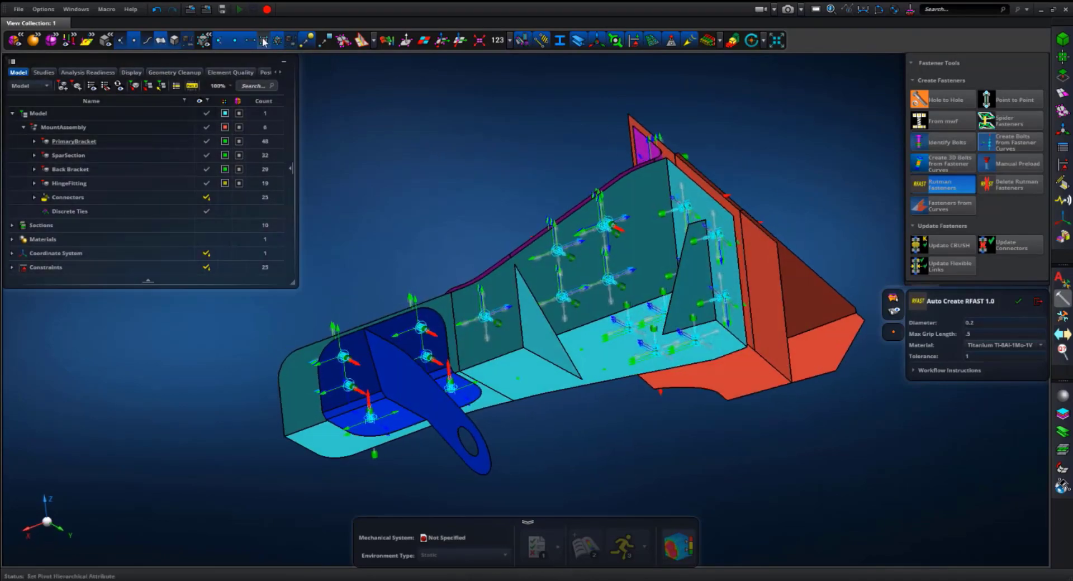
{"action": "middle_click_drag", "start_coordinate": [419, 147], "coordinate": [484, 80]}
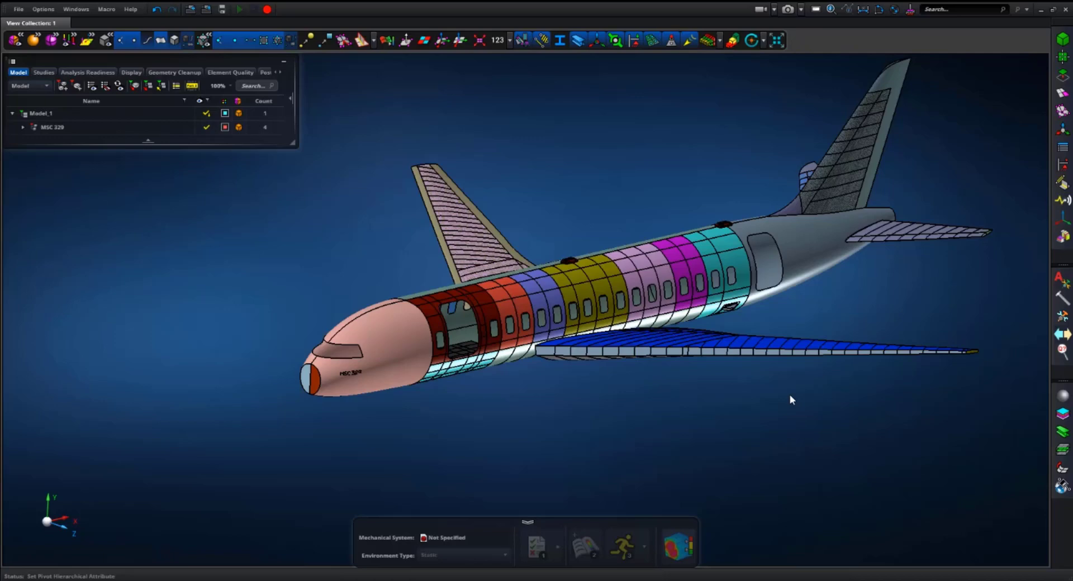
Step: Reframe the MSC 329 airplane and bring up the empty Sheets/Stacks catalog
{"action": "mouse_move", "coordinate": [790, 395]}
{"action": "middle_mouse_down"}
{"action": "mouse_move", "coordinate": [726, 411]}
{"action": "mouse_move", "coordinate": [769, 400]}
{"action": "middle_mouse_up"}
{"action": "scroll", "coordinate": [769, 399], "scroll_direction": "up", "scroll_amount": 5}
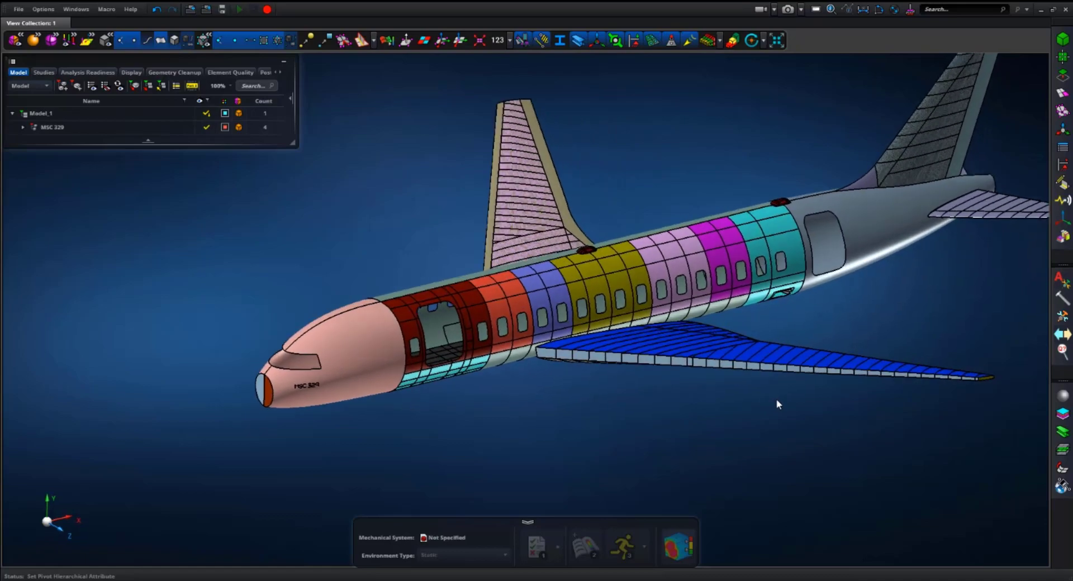
{"action": "scroll", "coordinate": [769, 409], "scroll_direction": "up", "scroll_amount": 5}
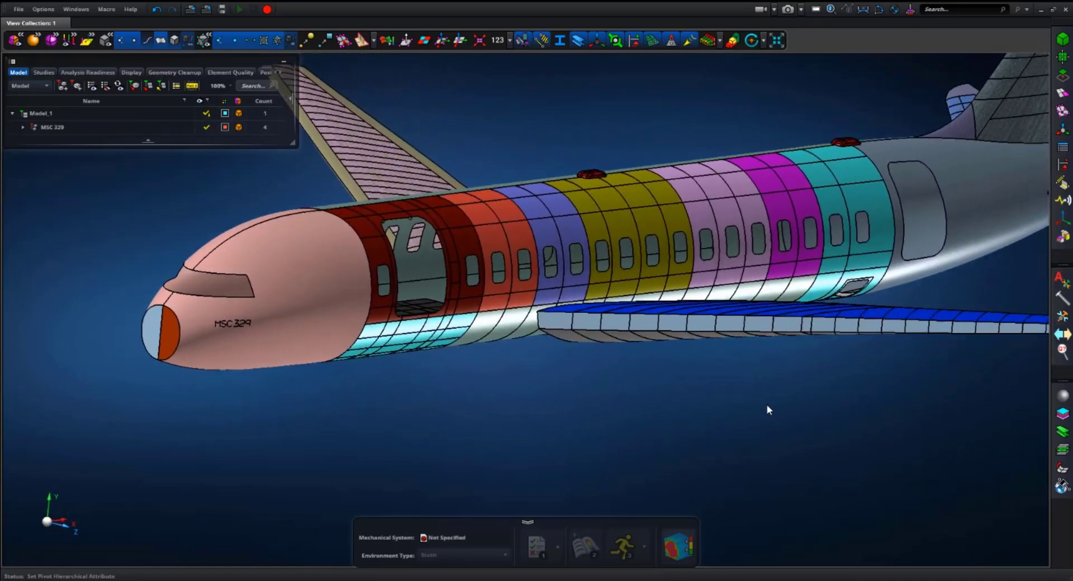
{"action": "scroll", "coordinate": [763, 411], "scroll_direction": "down", "scroll_amount": 5}
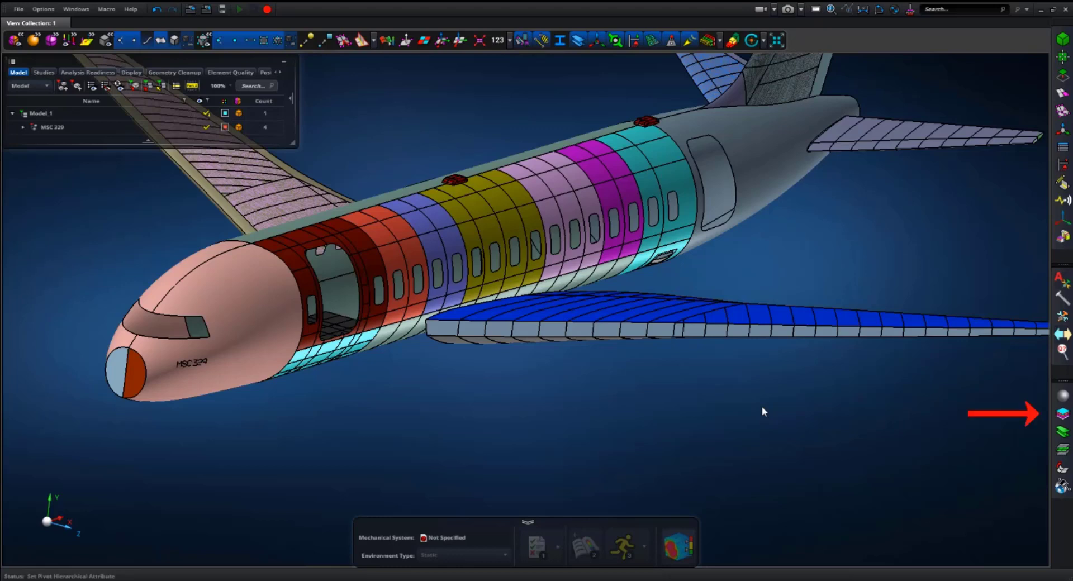
{"action": "left_click", "coordinate": [1063, 414]}
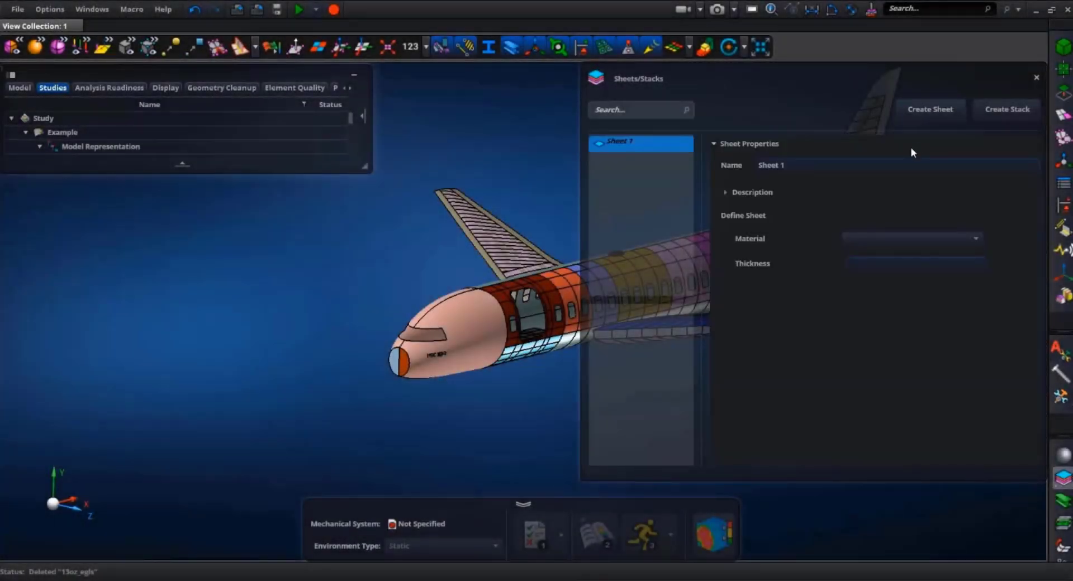
Step: Create sheet 13oz_egls with E-Glass material and 0.6 mm thickness
{"action": "left_click", "coordinate": [897, 166]}
{"action": "type", "text": "13oz_egls"}
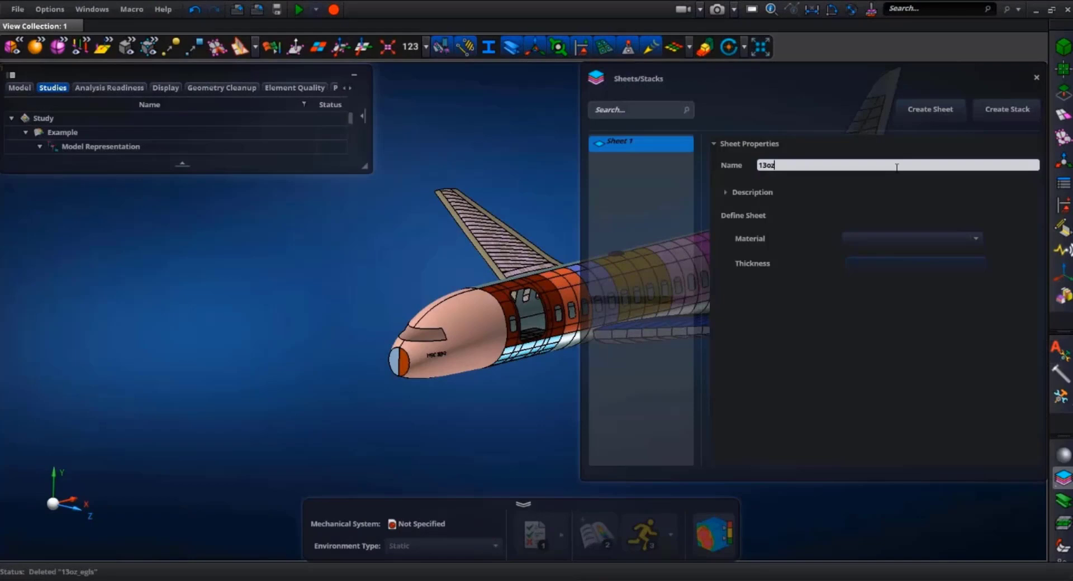
{"action": "key", "text": "Return"}
{"action": "left_click", "coordinate": [903, 248]}
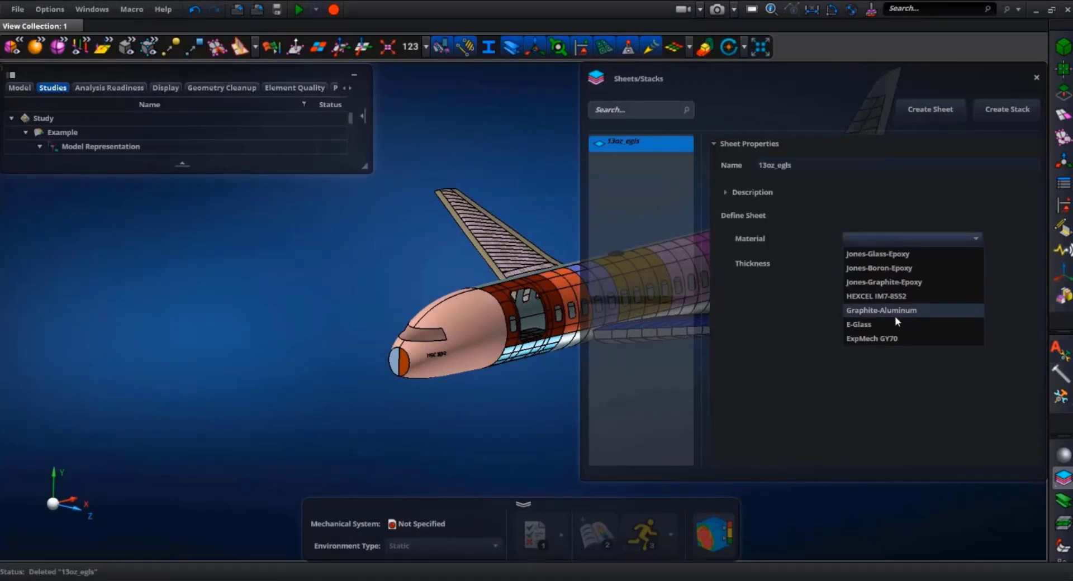
{"action": "left_click", "coordinate": [894, 321]}
{"action": "left_click", "coordinate": [888, 263]}
{"action": "type", "text": "0.6"}
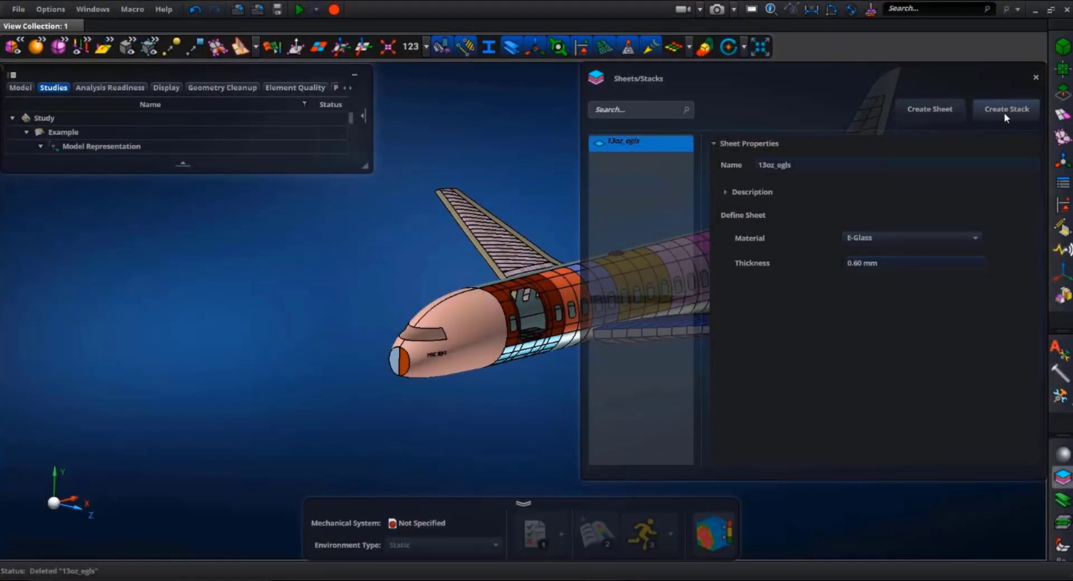
Step: Create symmetric stack 10lyt_13oz_eglass filled with 13oz_egls plies
{"action": "left_click", "coordinate": [1005, 112]}
{"action": "left_click", "coordinate": [792, 164]}
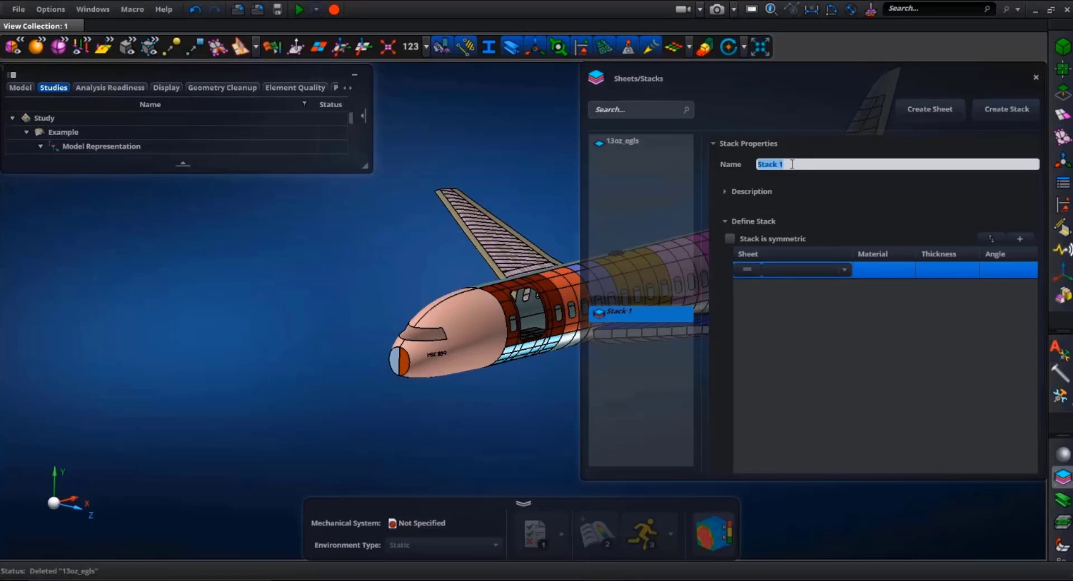
{"action": "type", "text": "10lyt_13oz_eglass"}
{"action": "key", "text": "Return"}
{"action": "left_click", "coordinate": [787, 239]}
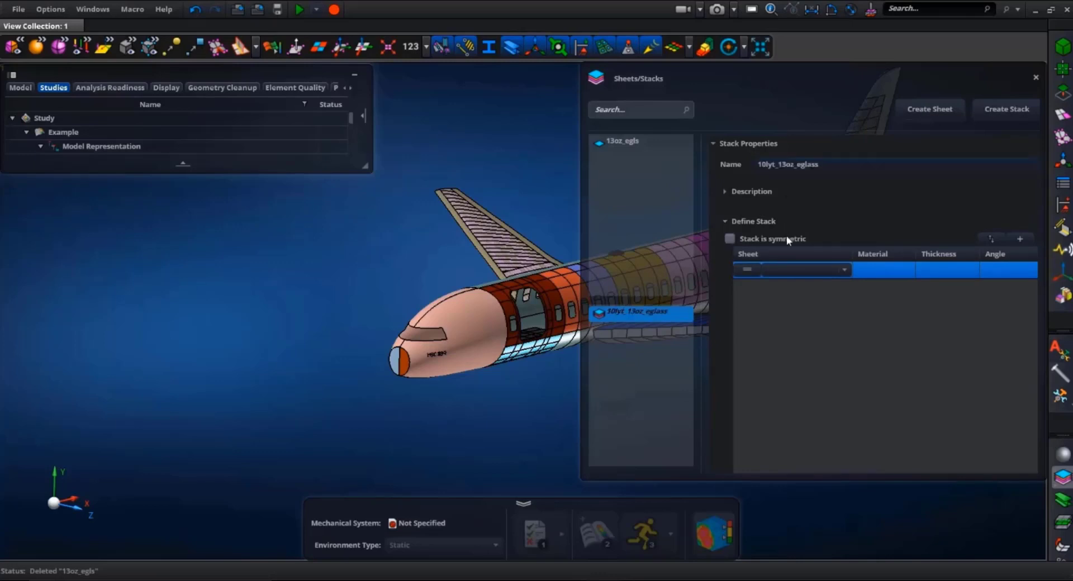
{"action": "left_click", "coordinate": [844, 270]}
{"action": "left_click", "coordinate": [814, 286]}
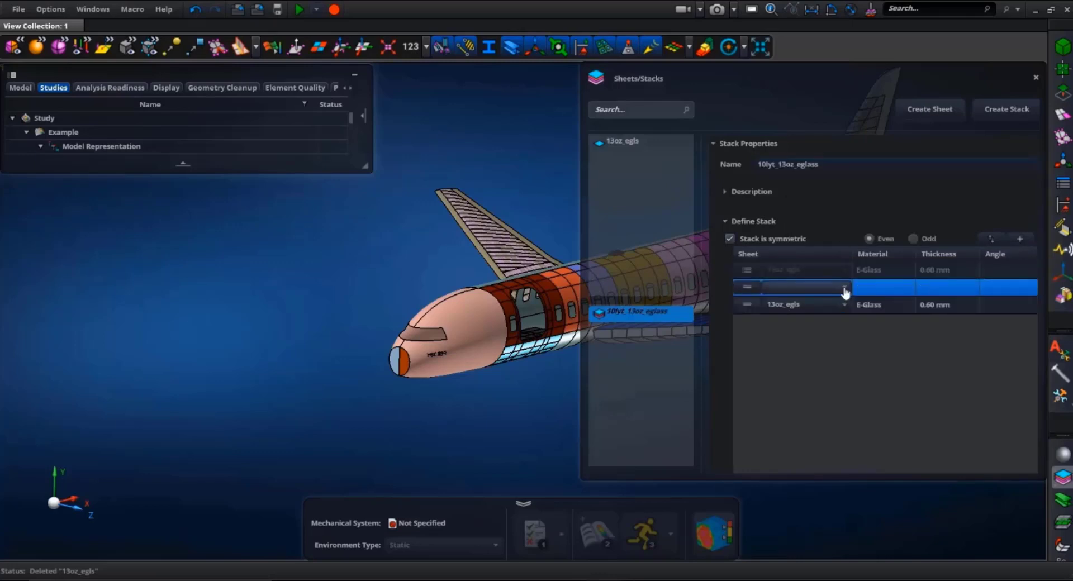
{"action": "left_click", "coordinate": [1025, 236]}
{"action": "left_click", "coordinate": [817, 314]}
{"action": "left_click", "coordinate": [1029, 238]}
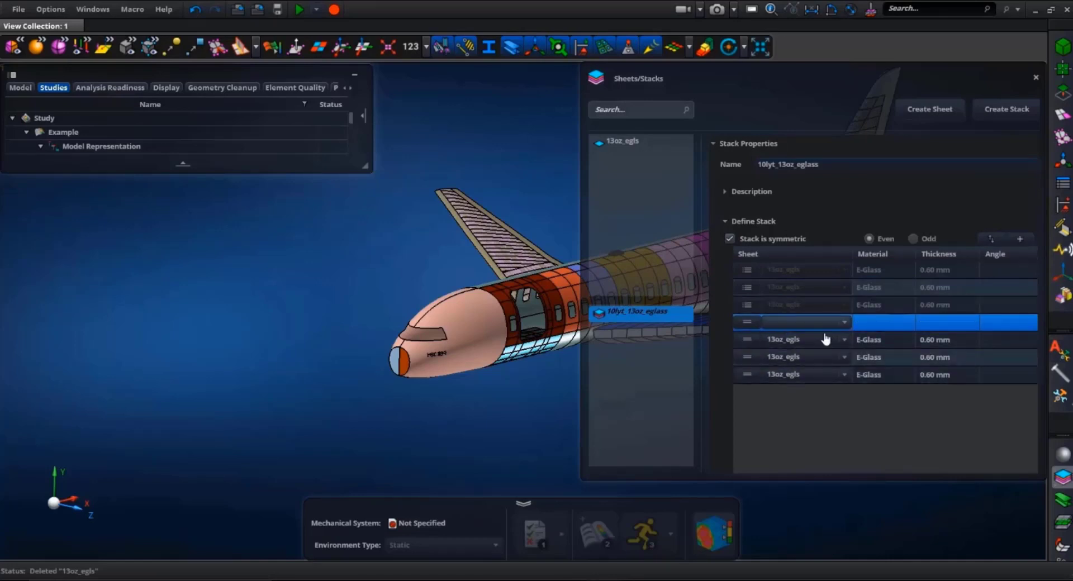
{"action": "left_click", "coordinate": [827, 338]}
{"action": "left_click", "coordinate": [1020, 239]}
{"action": "left_click", "coordinate": [804, 360]}
Step: Set the stack's ply angles alternating 0°, 90°, 0°, 90°
{"action": "left_click", "coordinate": [995, 358]}
{"action": "type", "text": "0"}
{"action": "key", "text": "Return"}
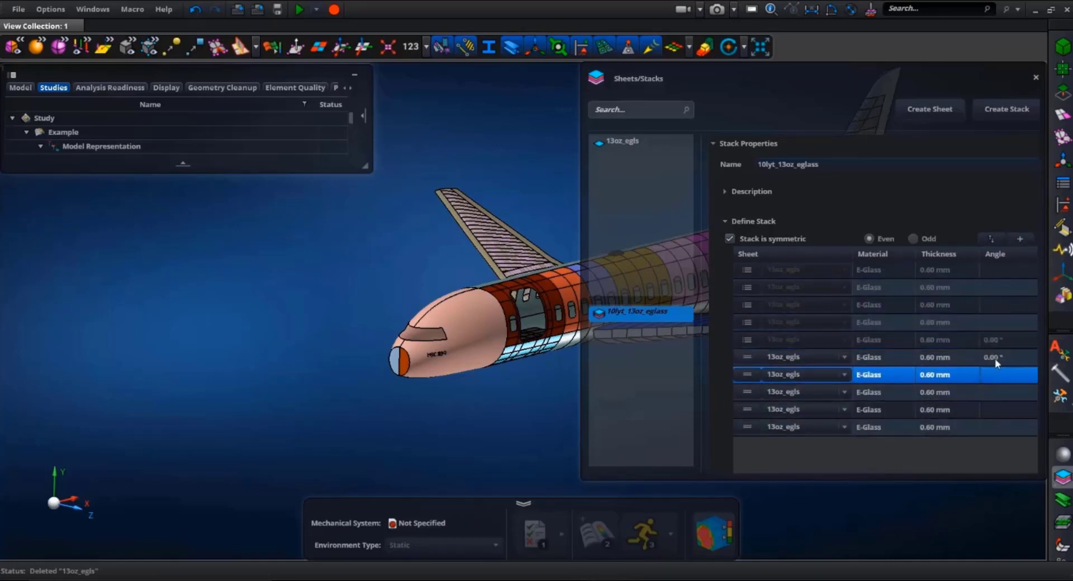
{"action": "type", "text": "90"}
{"action": "key", "text": "Return"}
{"action": "type", "text": "0"}
{"action": "key", "text": "Return"}
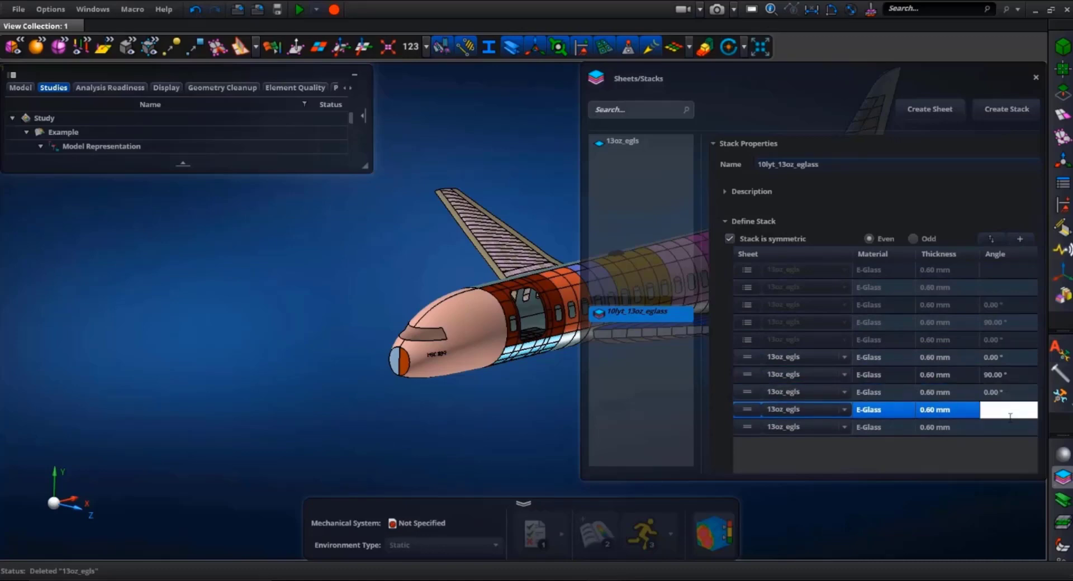
{"action": "type", "text": "90"}
{"action": "key", "text": "Return"}
Step: Set the last ply angle to 0°, then make Panel 1 on the forward fuselage with 10lyt_13oz_eglass
{"action": "type", "text": "0"}
{"action": "key", "text": "Return"}
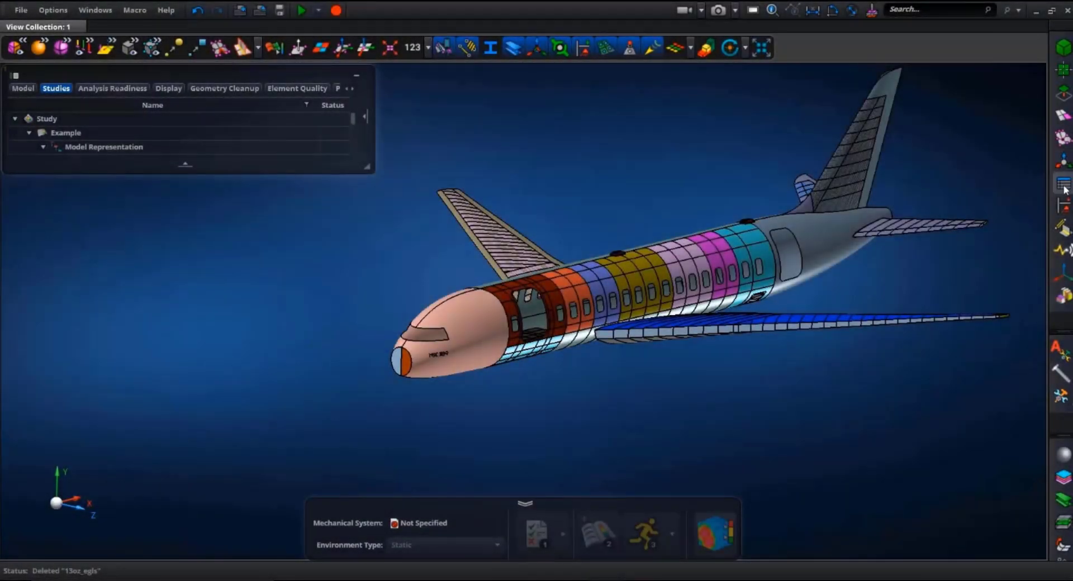
{"action": "left_click", "coordinate": [1064, 183]}
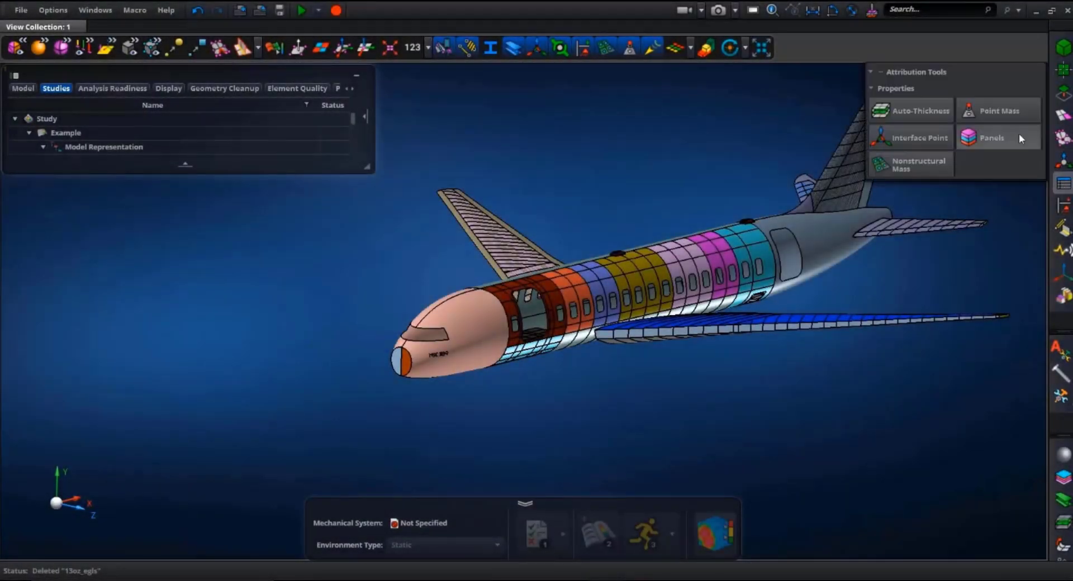
{"action": "left_click", "coordinate": [992, 137]}
{"action": "scroll", "coordinate": [536, 313], "scroll_direction": "up", "scroll_amount": 10}
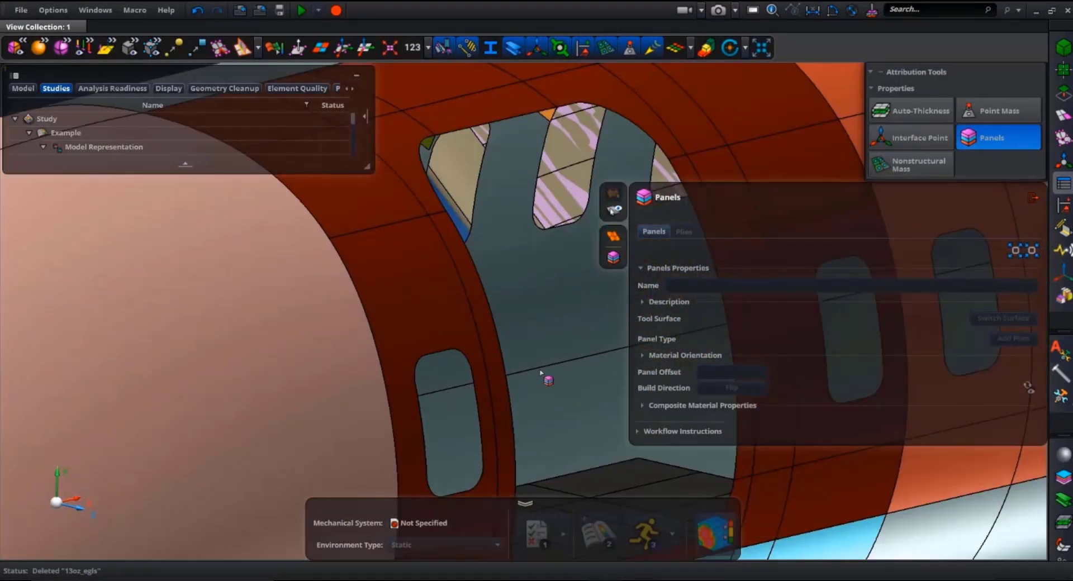
{"action": "left_click", "coordinate": [439, 267]}
{"action": "middle_click", "coordinate": [438, 268]}
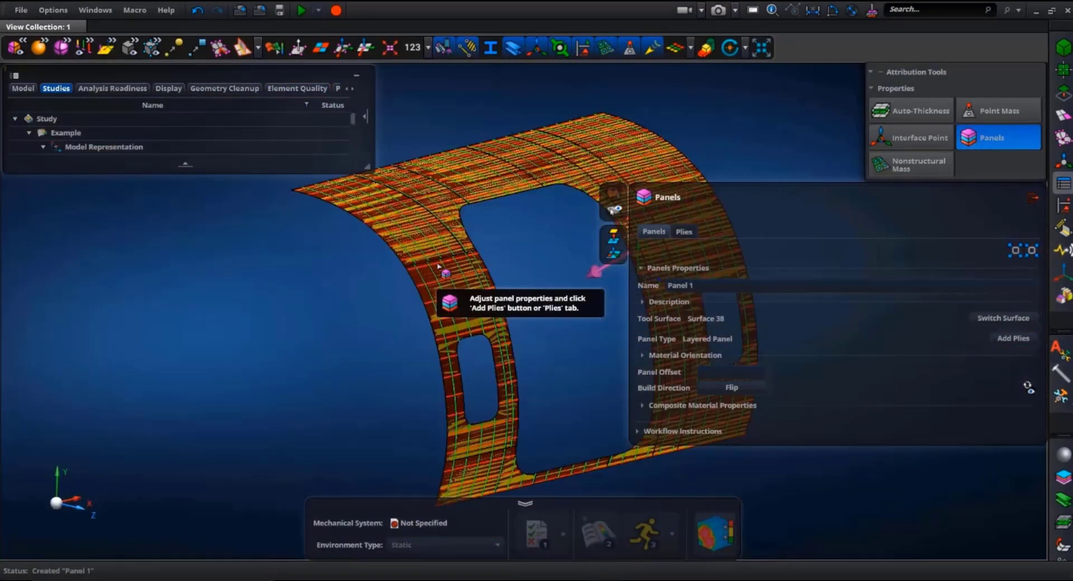
{"action": "left_click", "coordinate": [684, 232]}
{"action": "left_click", "coordinate": [724, 306]}
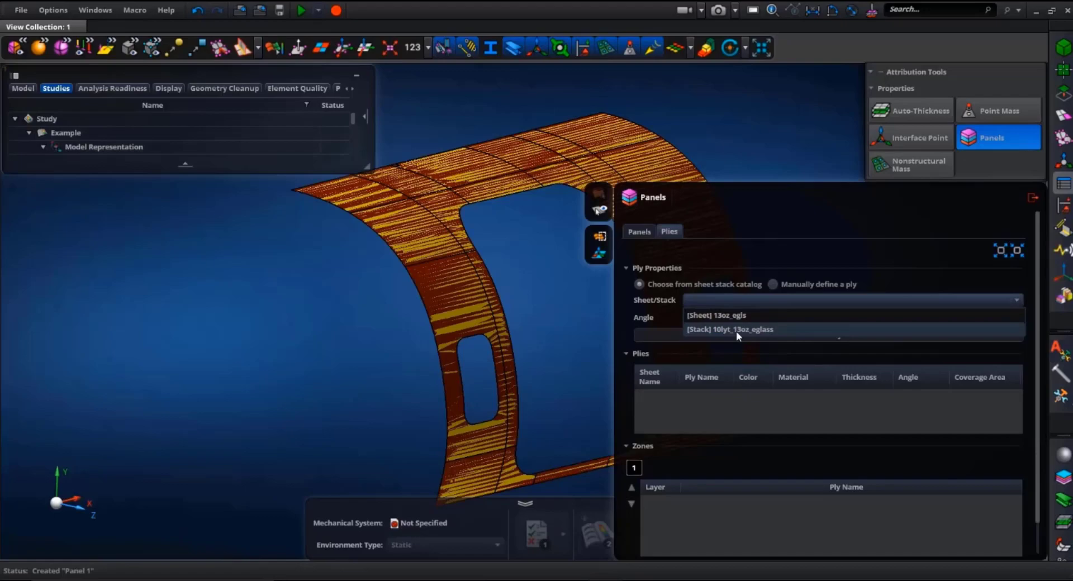
{"action": "left_click", "coordinate": [736, 329]}
{"action": "left_click", "coordinate": [741, 338]}
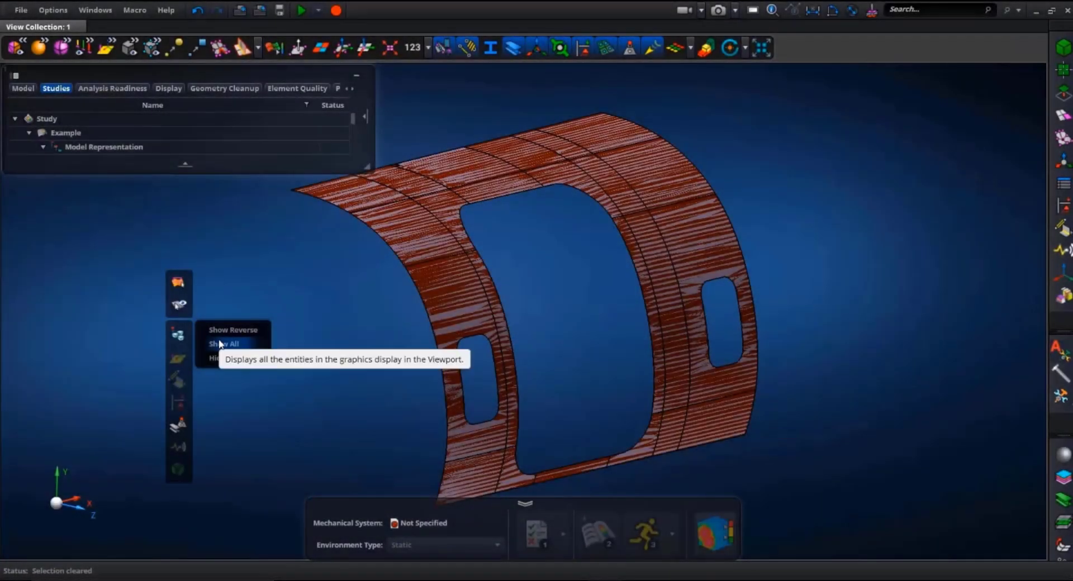
{"action": "left_click", "coordinate": [180, 342]}
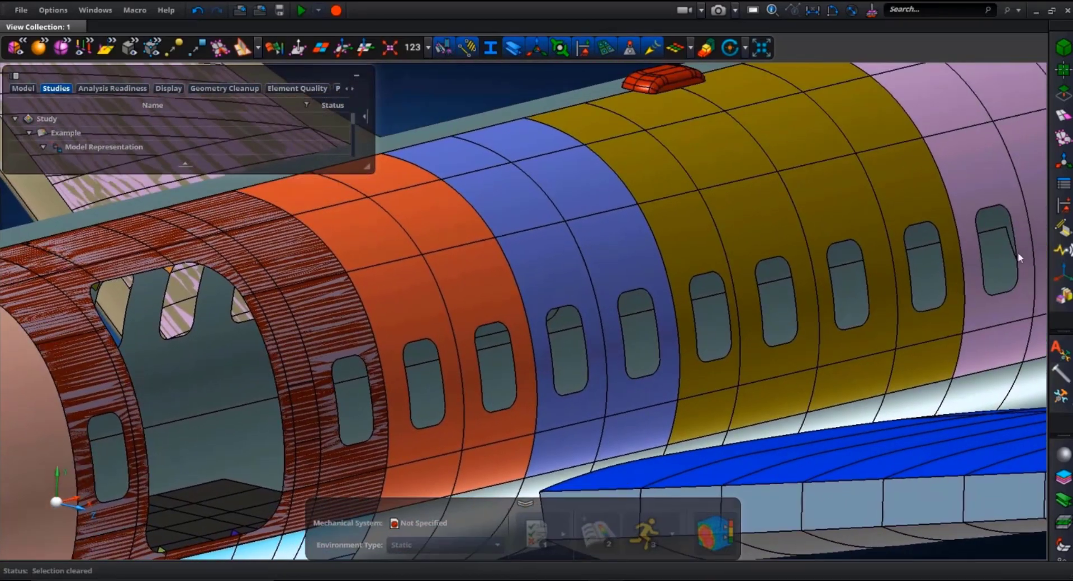
Step: Make a panel on the adjacent fuselage surface with 10lyt_13oz_eglass at 45°, covering Surface 24
{"action": "left_click", "coordinate": [1064, 183]}
{"action": "left_click", "coordinate": [1017, 145]}
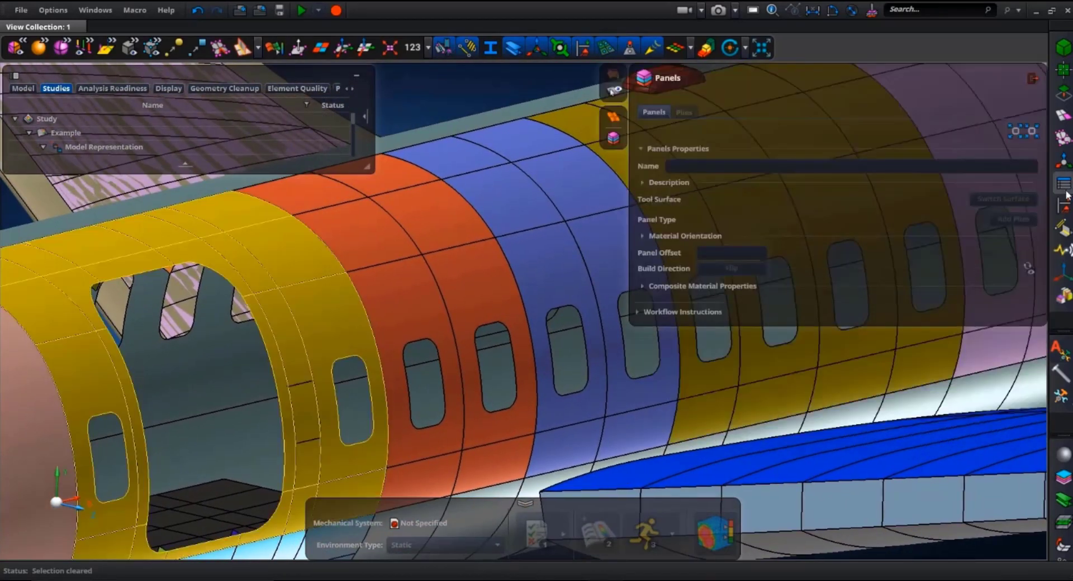
{"action": "left_click", "coordinate": [430, 218]}
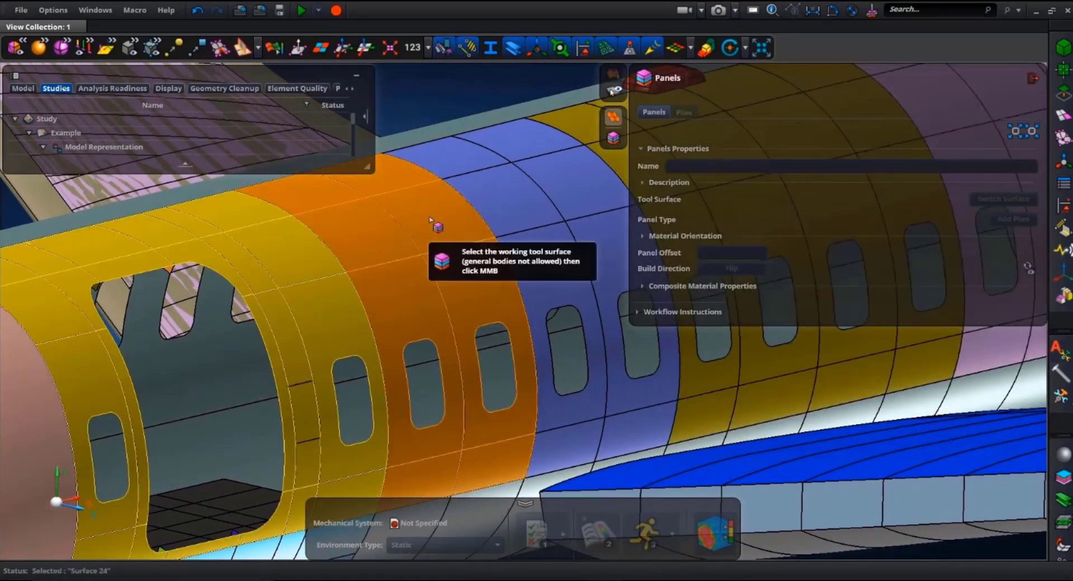
{"action": "middle_click", "coordinate": [430, 218]}
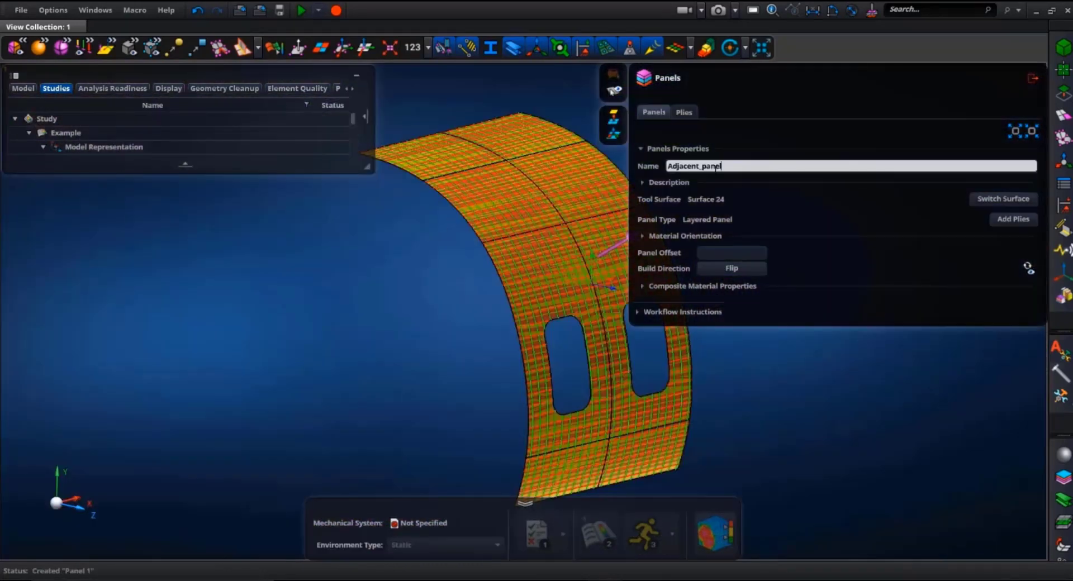
{"action": "left_click", "coordinate": [684, 112]}
{"action": "left_click", "coordinate": [746, 181]}
{"action": "left_click", "coordinate": [743, 195]}
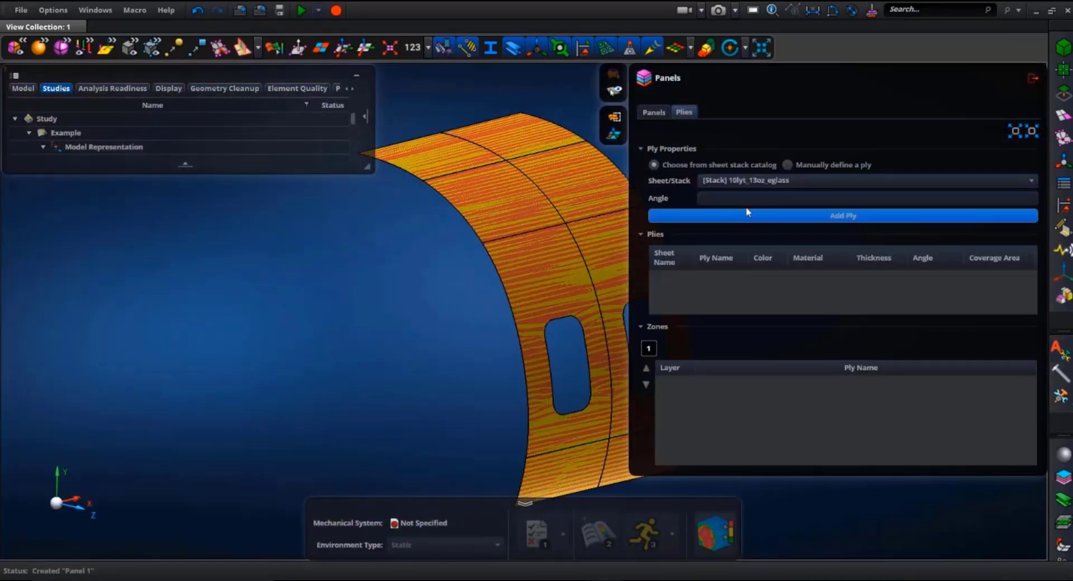
{"action": "left_click", "coordinate": [745, 199]}
{"action": "type", "text": "45"}
{"action": "key", "text": "Return"}
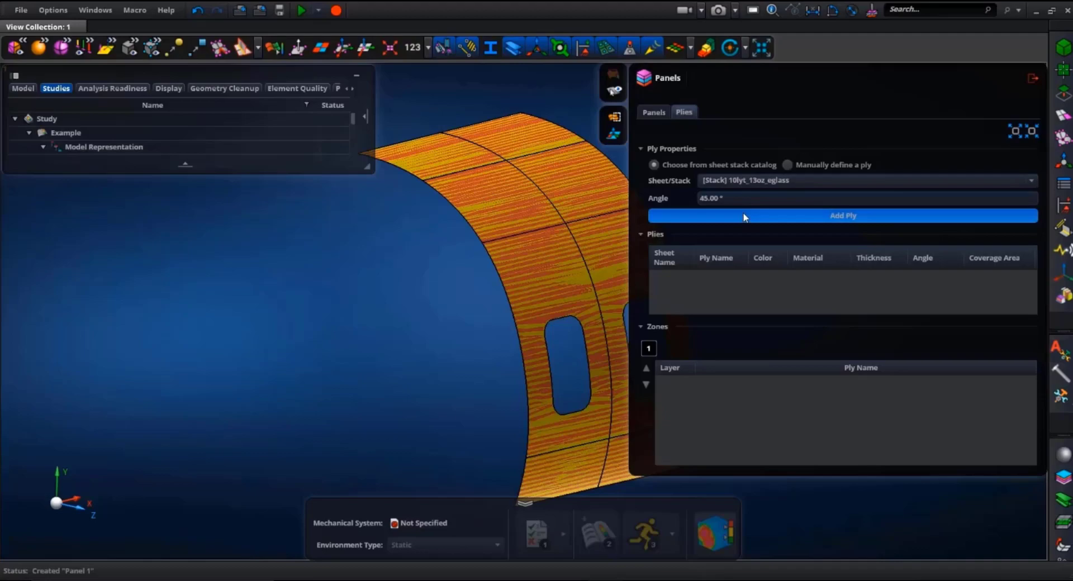
{"action": "left_click", "coordinate": [743, 215]}
{"action": "left_click", "coordinate": [554, 160]}
{"action": "middle_click", "coordinate": [431, 271]}
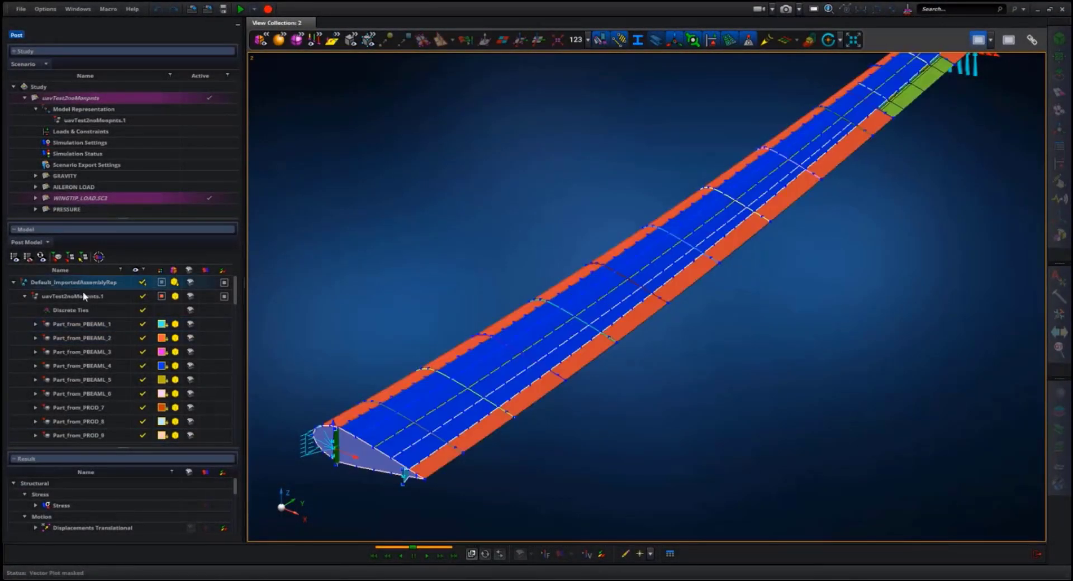
Step: Select the uavTest2noMonpnts.1 wing, show its deformed shape plot, then clear the selection
{"action": "left_click", "coordinate": [86, 283]}
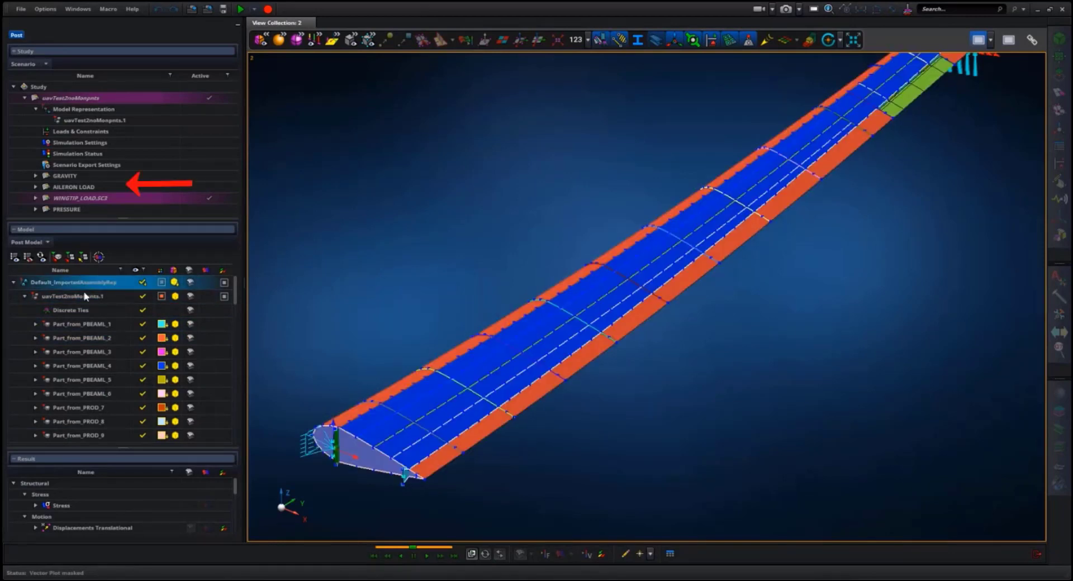
{"action": "left_click", "coordinate": [85, 297]}
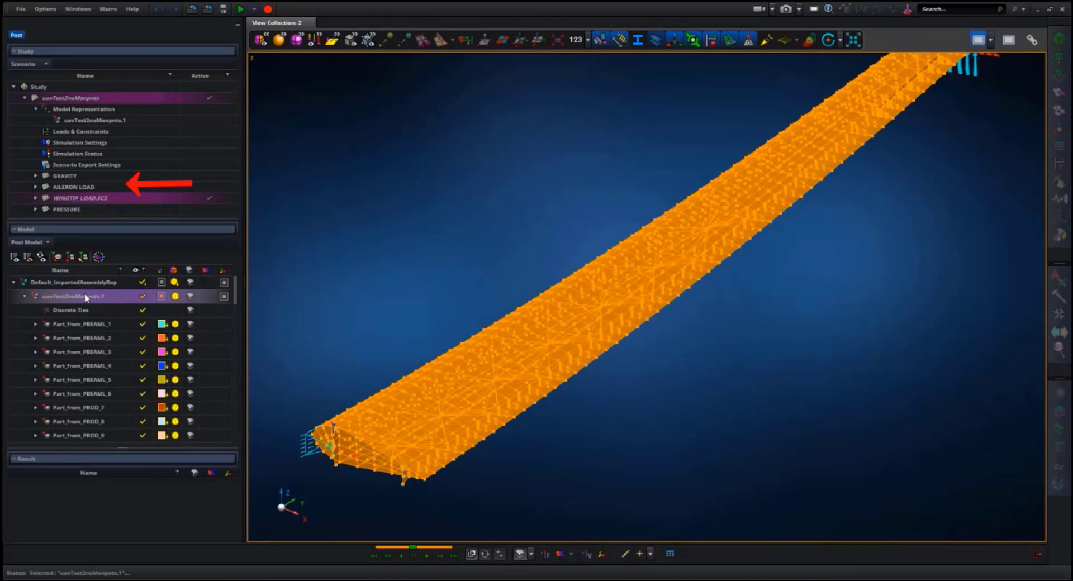
{"action": "left_click", "coordinate": [521, 557]}
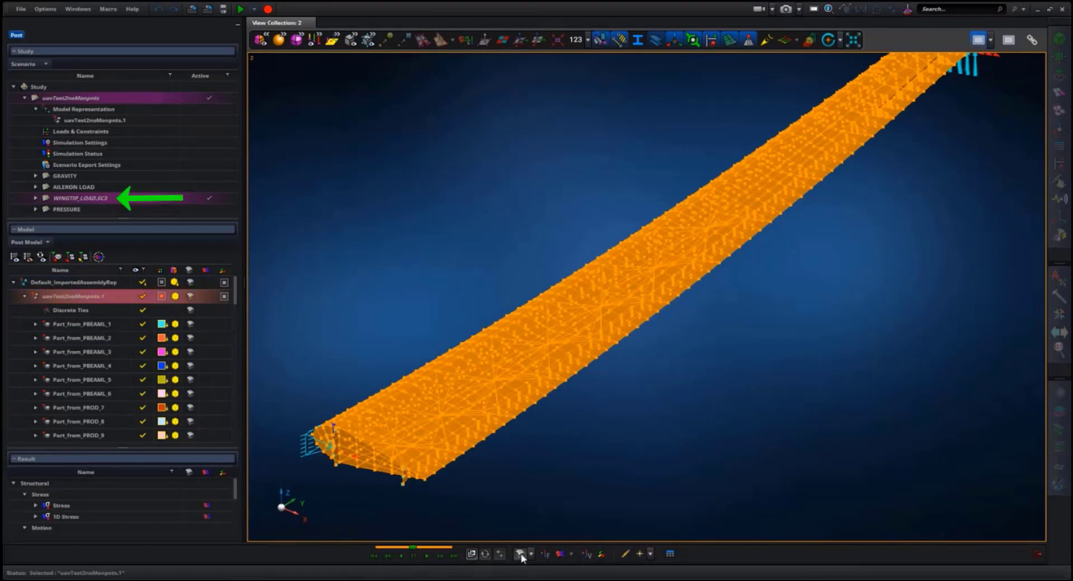
{"action": "middle_click_drag", "start_coordinate": [659, 438], "coordinate": [658, 448]}
{"action": "left_click", "coordinate": [657, 447]}
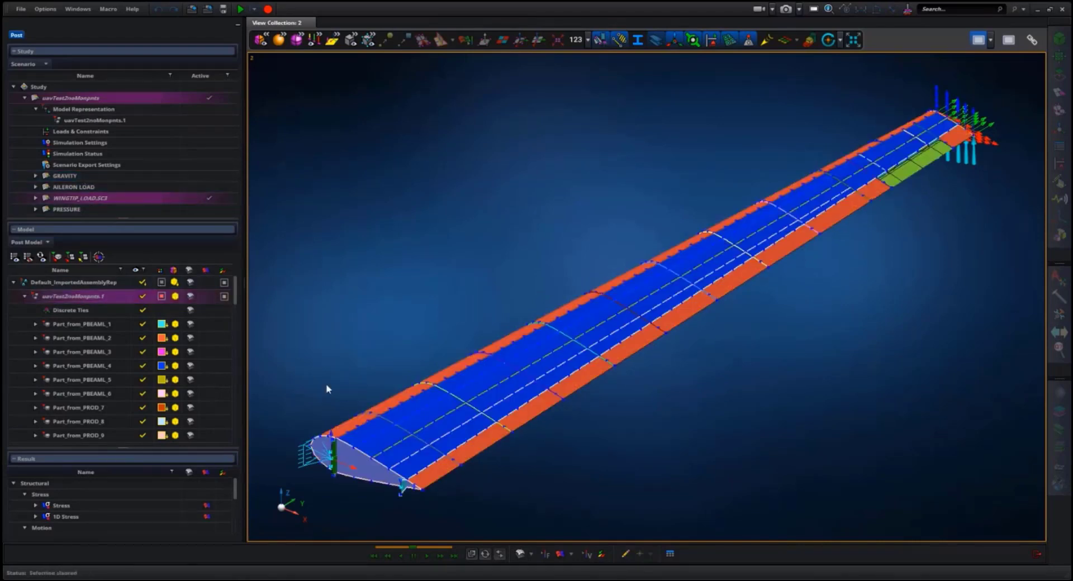
{"action": "mouse_move", "coordinate": [277, 503]}
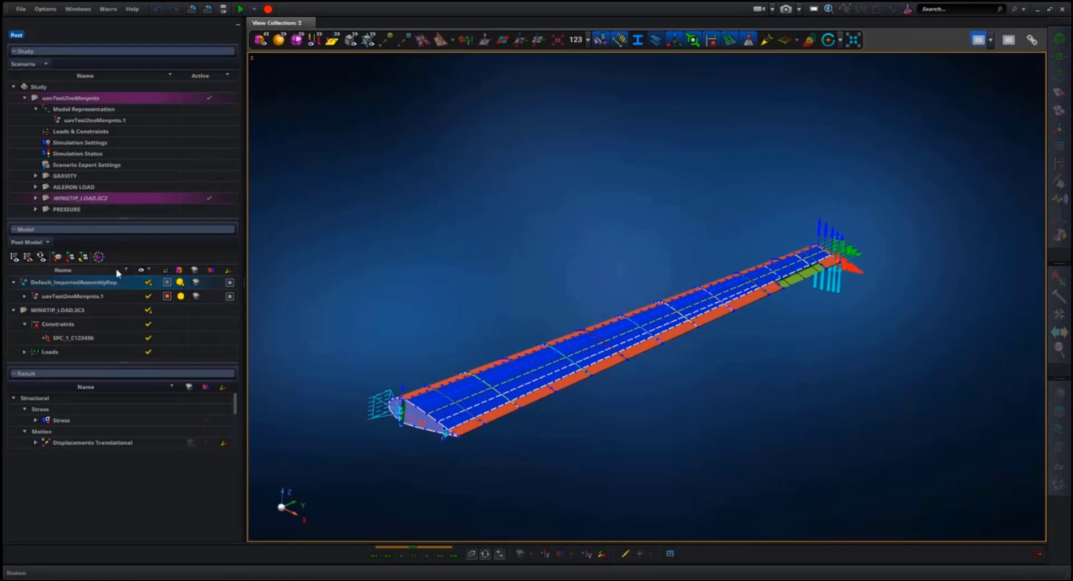
Step: Target all wing elements and plot free body Z-Force vectors, scaled 0 to 1.7042E+03 lbf
{"action": "left_click", "coordinate": [99, 257]}
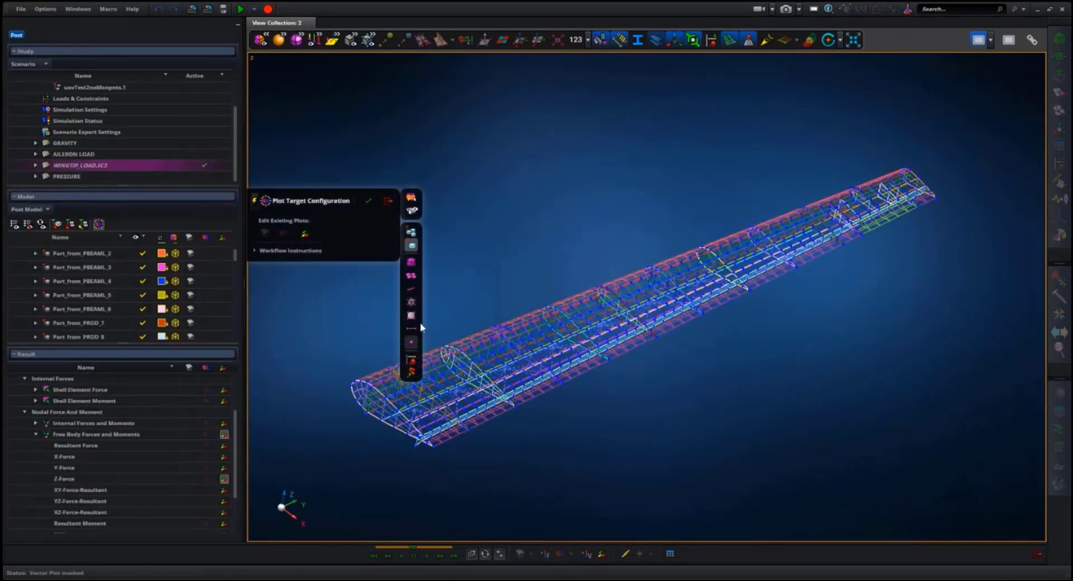
{"action": "left_click_drag", "start_coordinate": [344, 439], "coordinate": [944, 112]}
{"action": "left_click", "coordinate": [411, 328]}
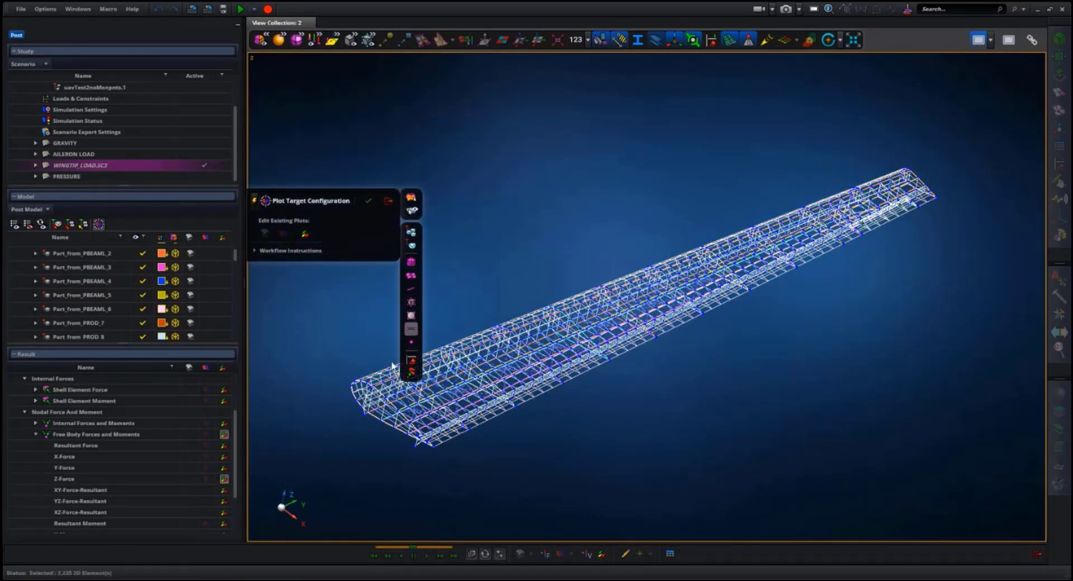
{"action": "left_click_drag", "start_coordinate": [334, 467], "coordinate": [975, 107]}
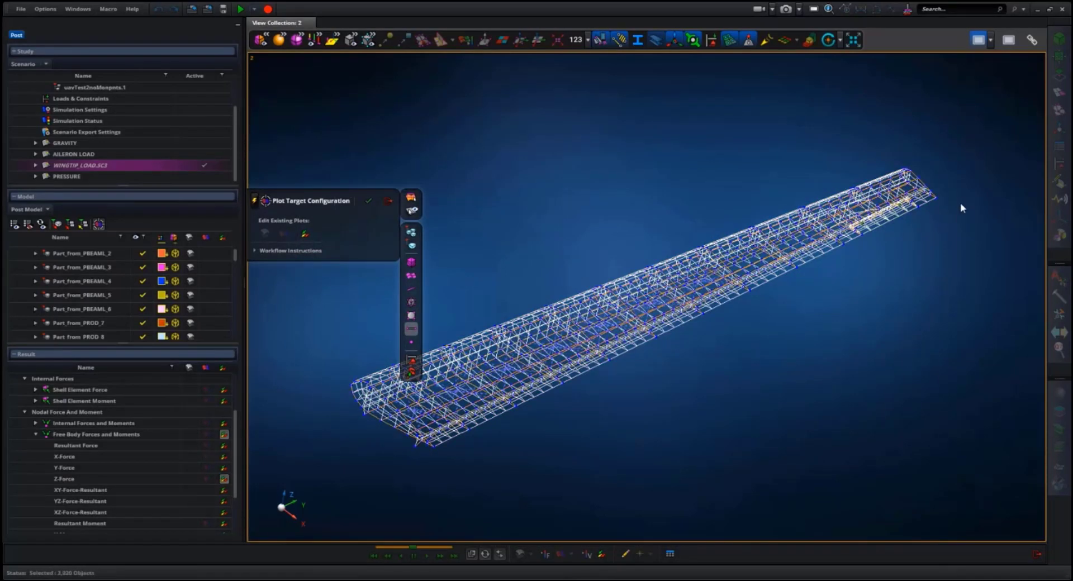
{"action": "scroll", "coordinate": [57, 507], "scroll_direction": "down", "scroll_amount": 1}
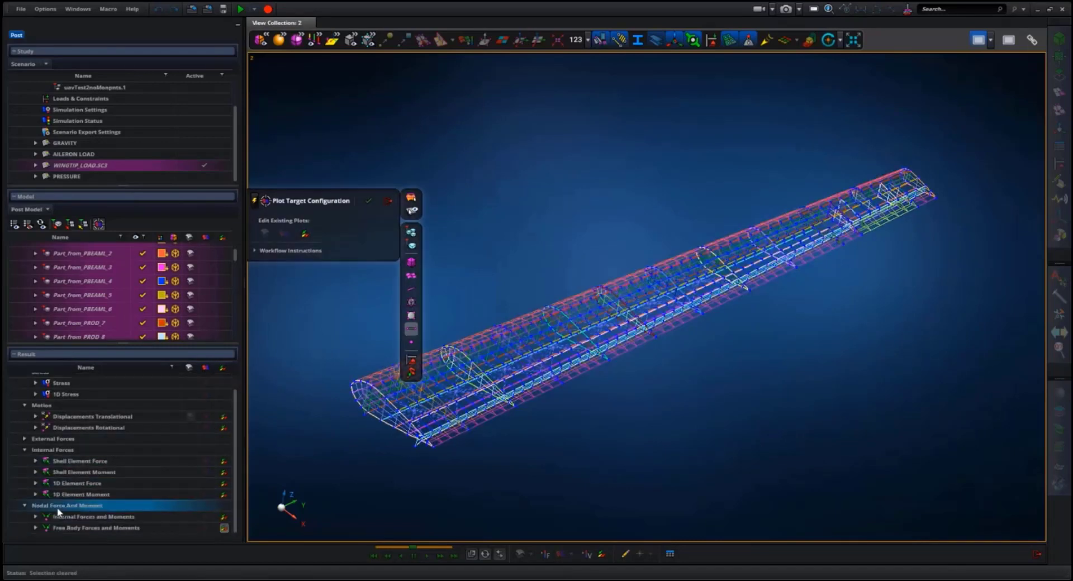
{"action": "left_click", "coordinate": [34, 528]}
{"action": "left_click_drag", "start_coordinate": [238, 452], "coordinate": [238, 534]}
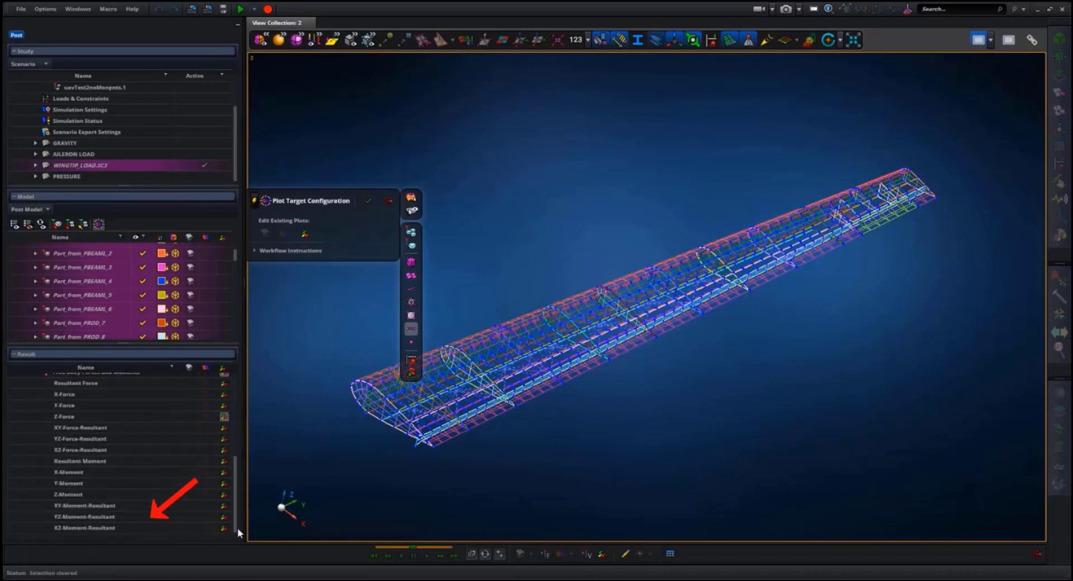
{"action": "left_click", "coordinate": [224, 416]}
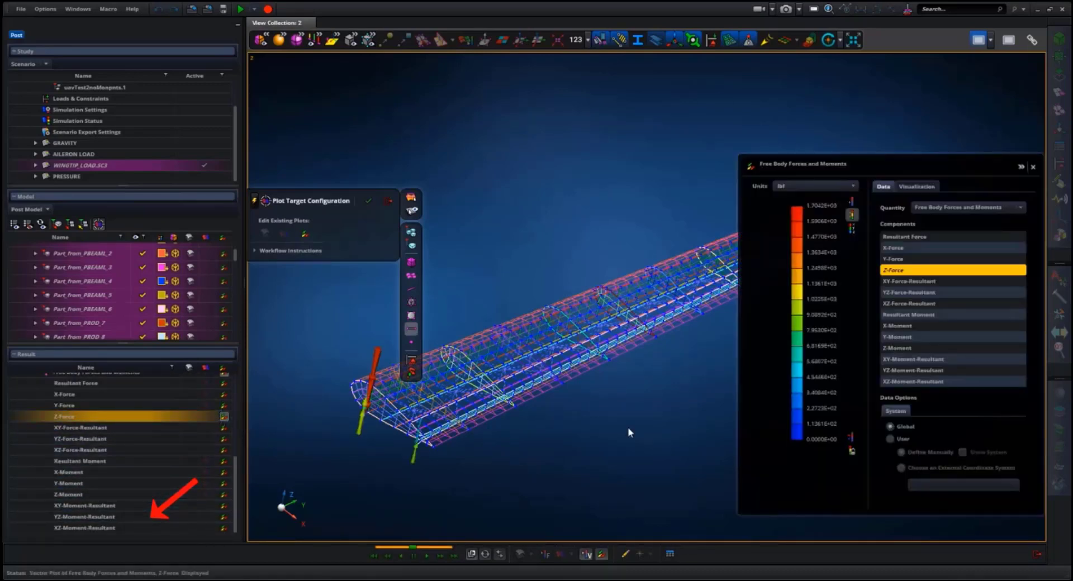
Step: Open the Data Grid of nodal force and moment values and widen it to show more columns
{"action": "left_click", "coordinate": [671, 554]}
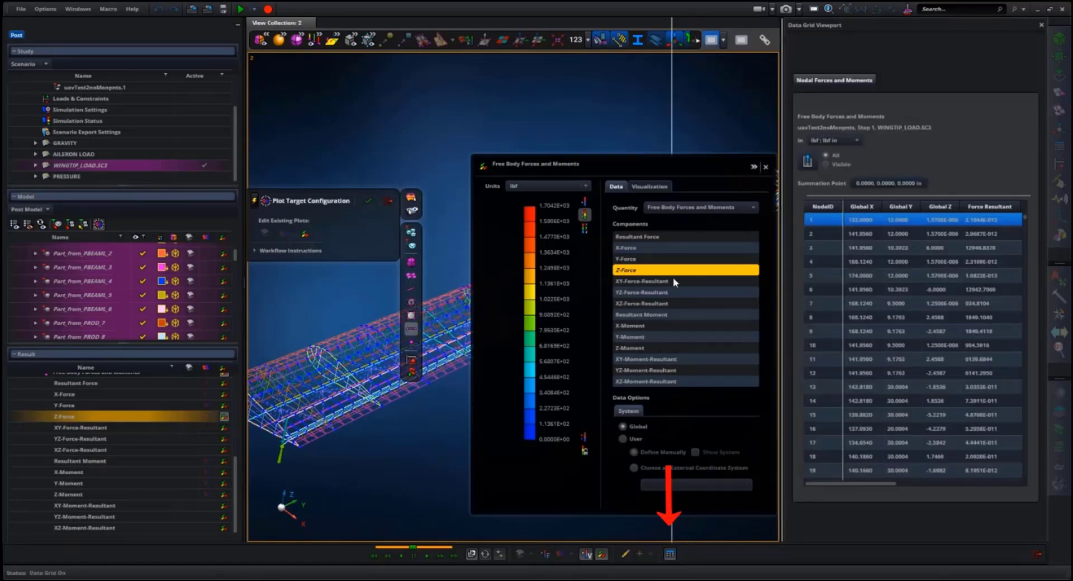
{"action": "left_click_drag", "start_coordinate": [673, 278], "coordinate": [673, 278]}
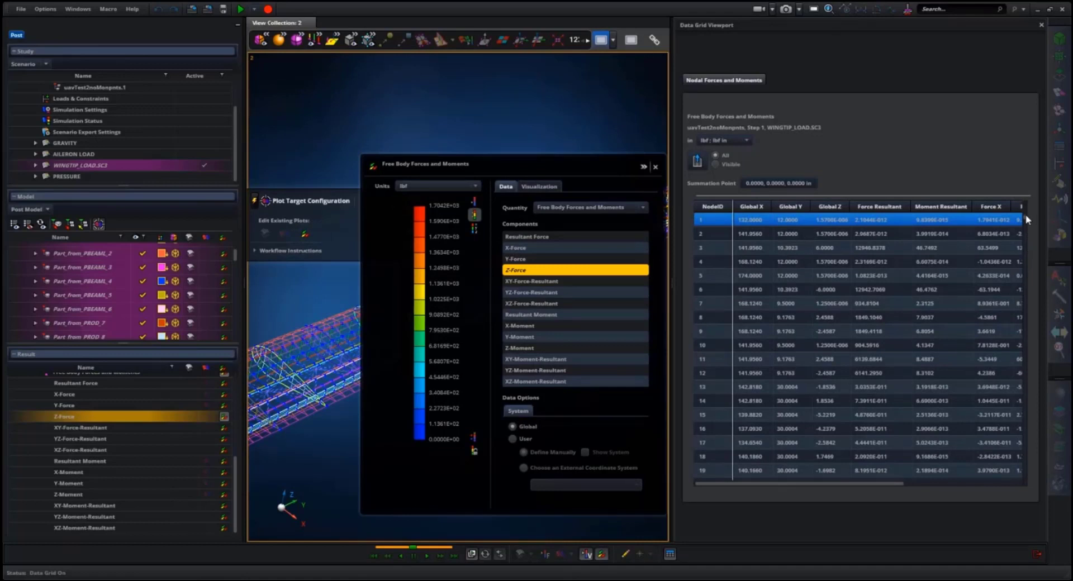
Step: Turn on the Arrow Display Filter at 0.0100 in the free body Visualization settings
{"action": "left_click", "coordinate": [539, 186]}
{"action": "left_click_drag", "start_coordinate": [478, 167], "coordinate": [548, 194]}
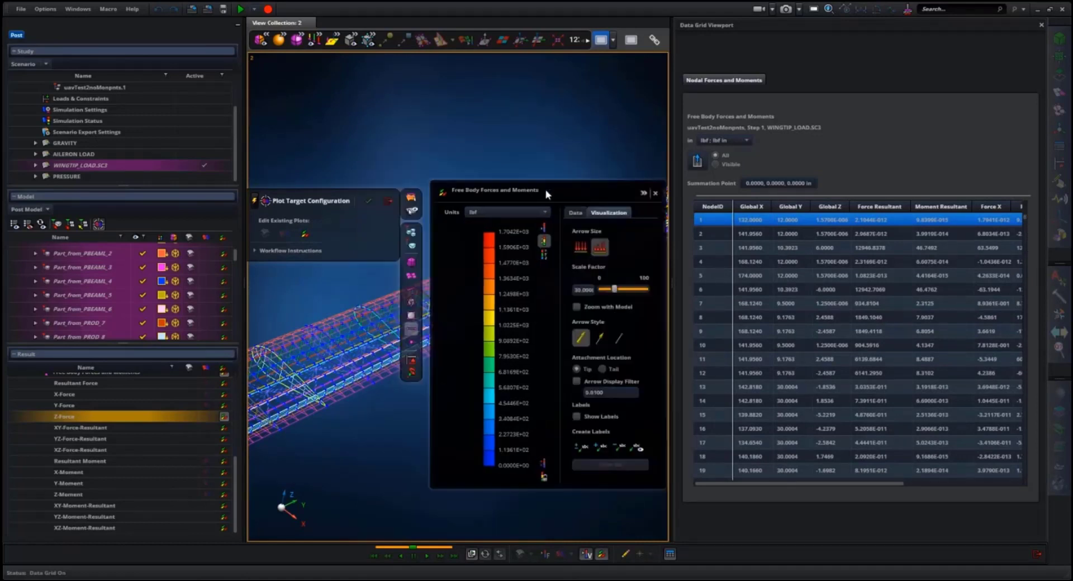
{"action": "left_click", "coordinate": [576, 382]}
{"action": "left_click_drag", "start_coordinate": [1027, 220], "coordinate": [1037, 494]}
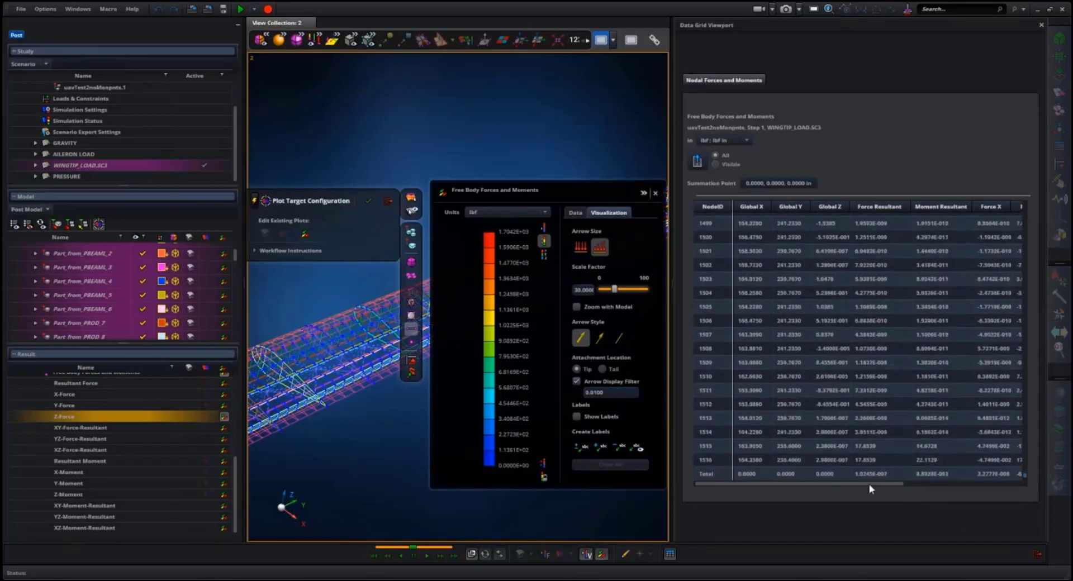
{"action": "left_click", "coordinate": [576, 382]}
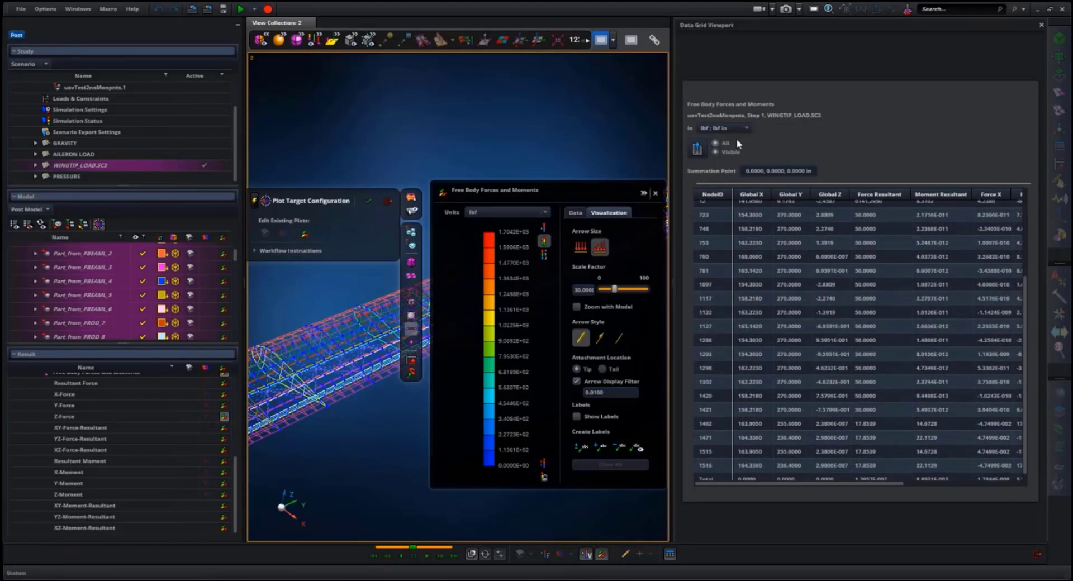
Step: Limit the data grid to Visible nodes instead of All
{"action": "left_click", "coordinate": [736, 140]}
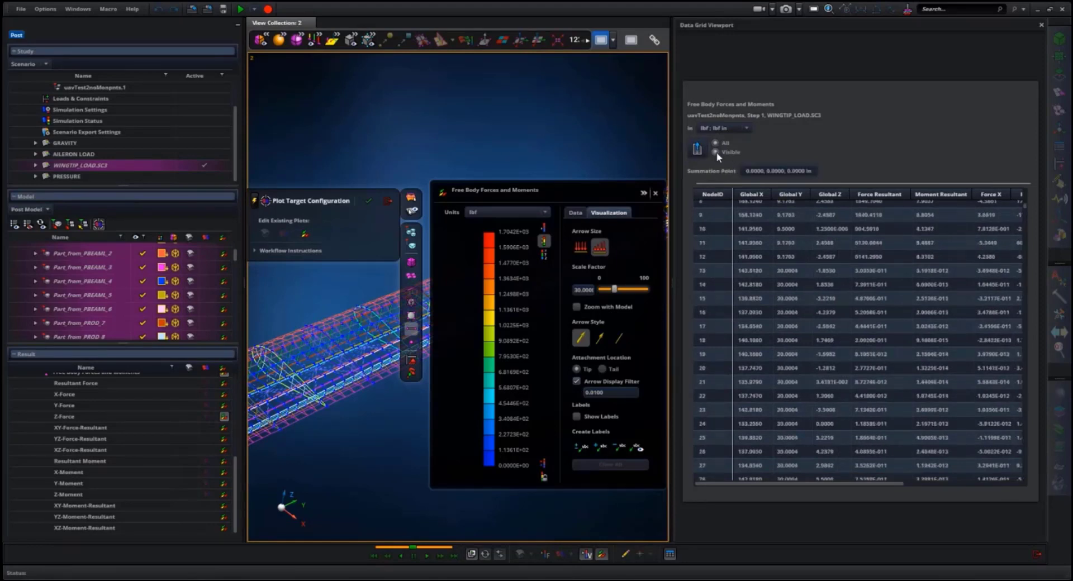
{"action": "left_click", "coordinate": [717, 151]}
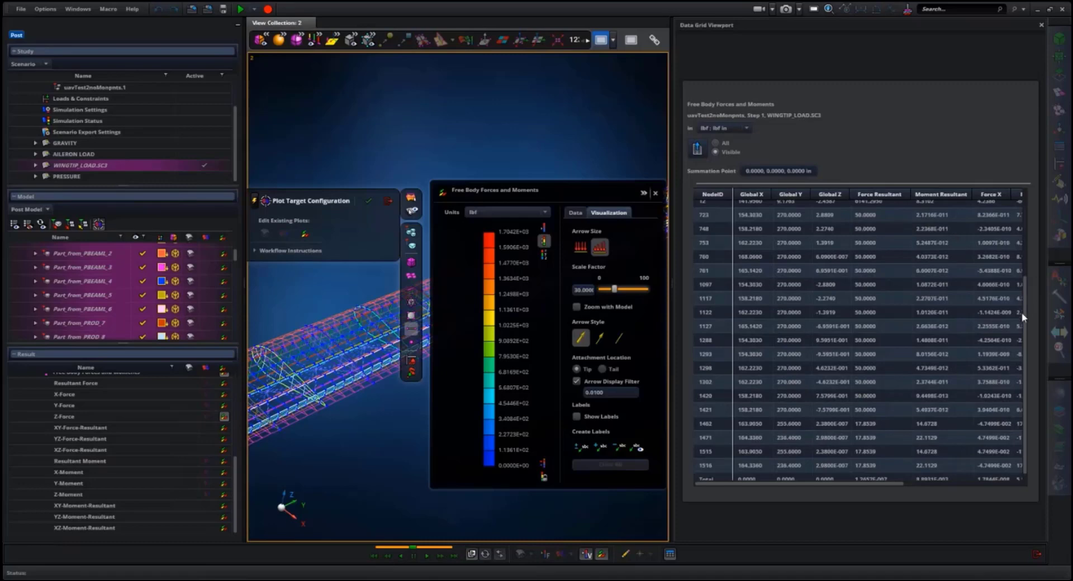
{"action": "scroll", "coordinate": [1023, 313], "scroll_direction": "up", "scroll_amount": 2}
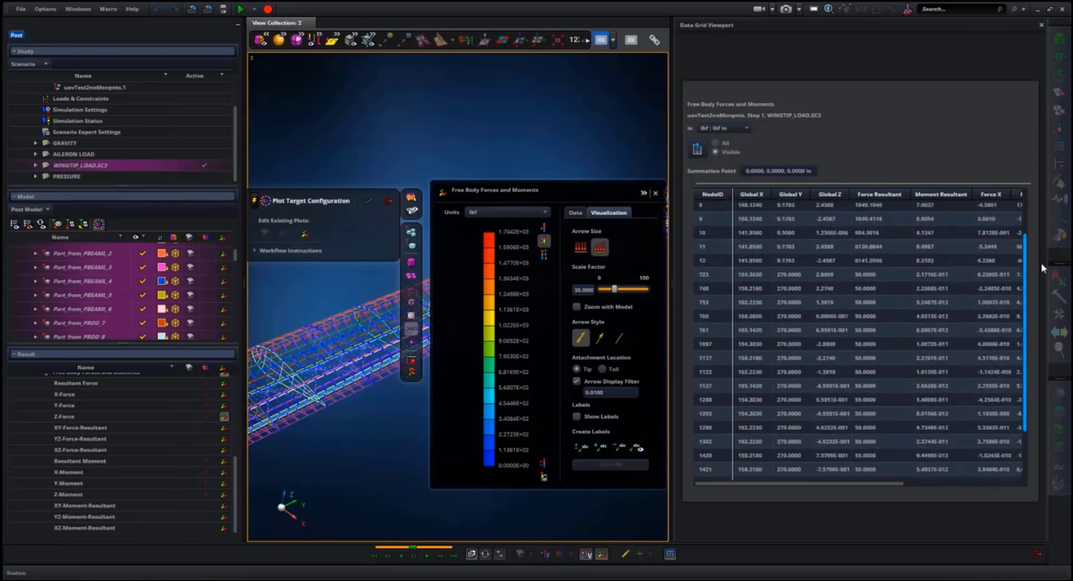
{"action": "scroll", "coordinate": [1058, 347], "scroll_direction": "down", "scroll_amount": 2}
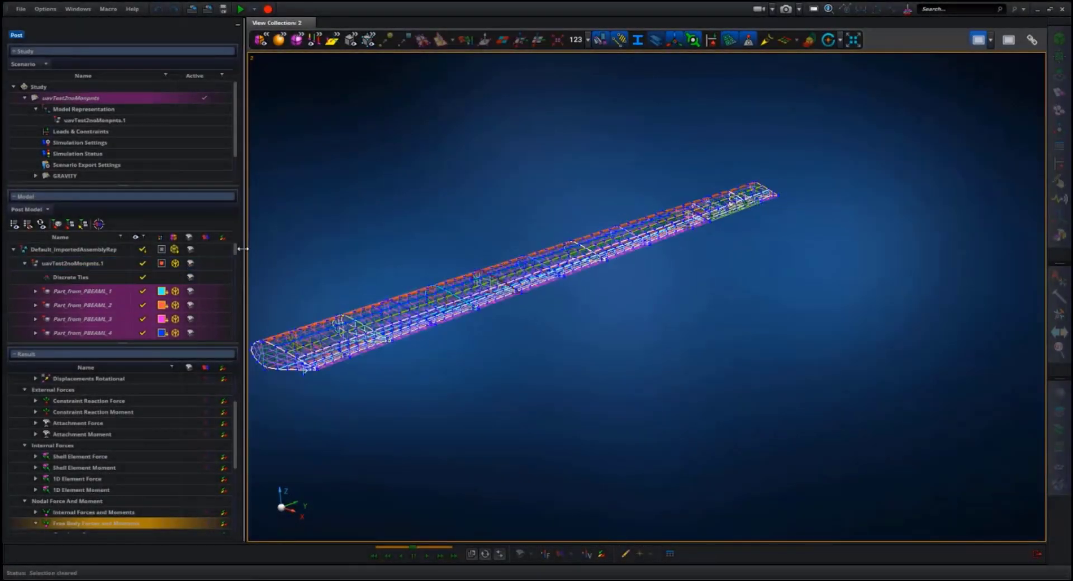
Step: Show only Part_from_PSHELL_37 in the model view
{"action": "left_click_drag", "start_coordinate": [236, 249], "coordinate": [242, 309]}
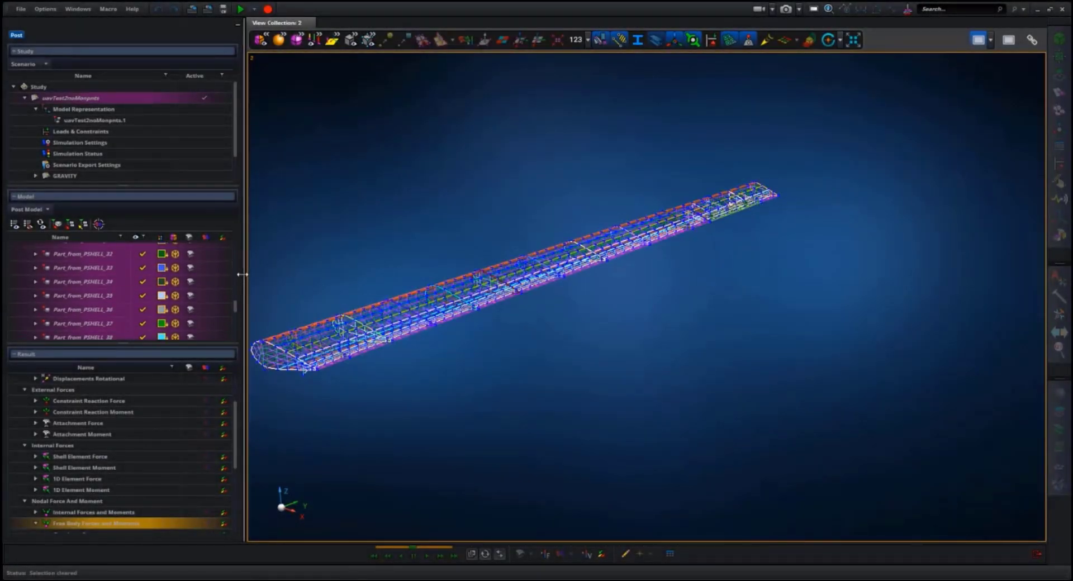
{"action": "left_click", "coordinate": [83, 323]}
{"action": "right_click", "coordinate": [90, 324]}
{"action": "left_click", "coordinate": [126, 358]}
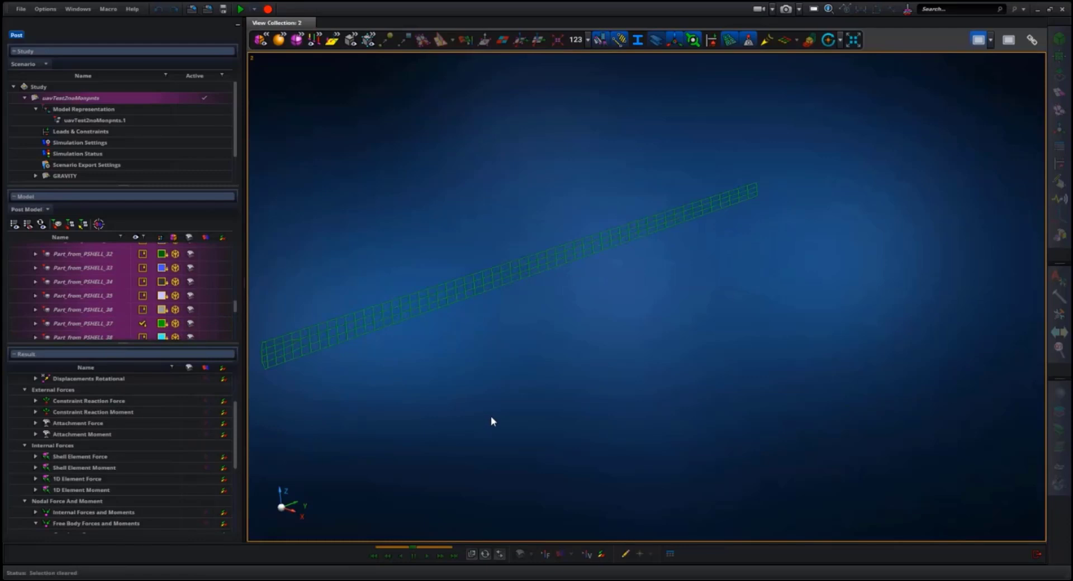
Step: Set the plot target to the part's 178 mesh elements
{"action": "left_click", "coordinate": [99, 224]}
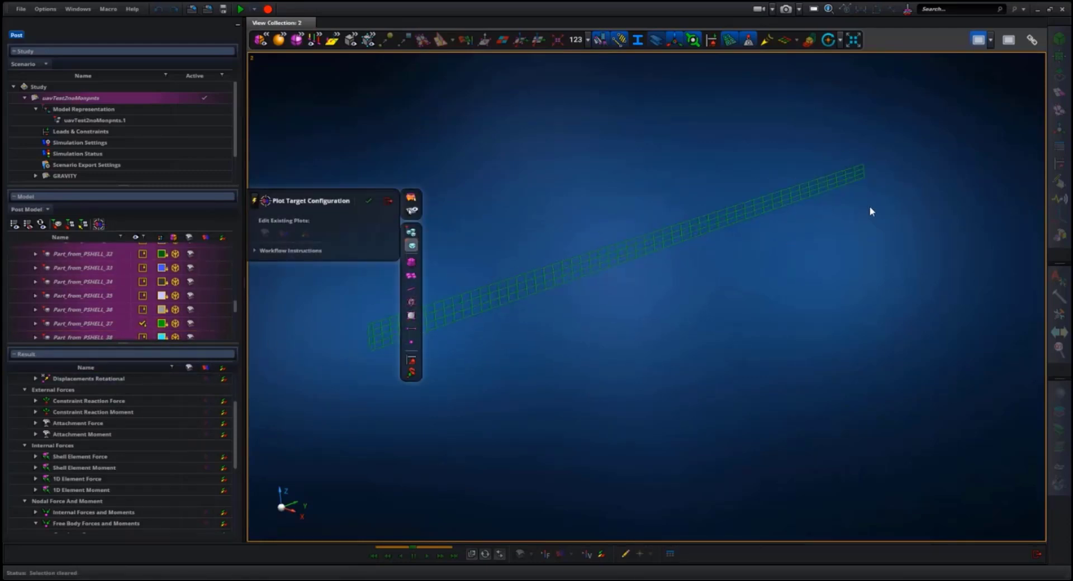
{"action": "left_click", "coordinate": [410, 315]}
{"action": "left_click_drag", "start_coordinate": [305, 424], "coordinate": [936, 112]}
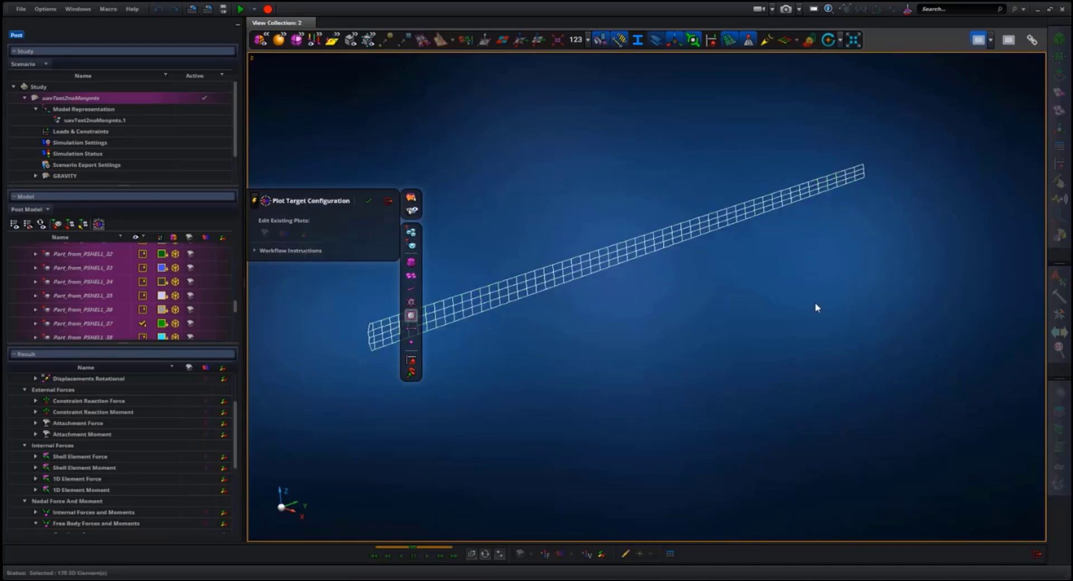
{"action": "left_click", "coordinate": [369, 201]}
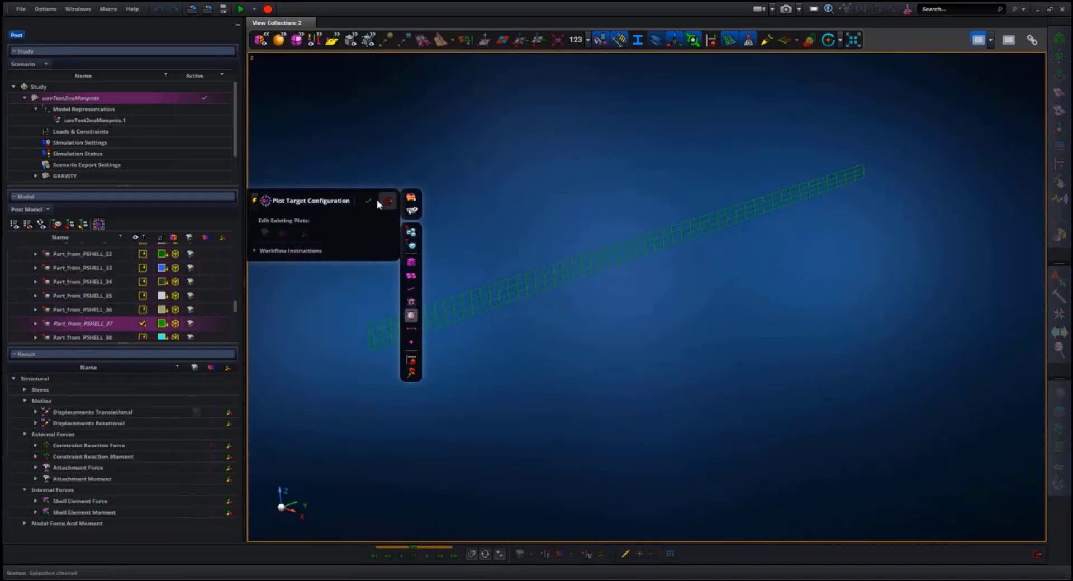
Step: Plot free body Z-Force vectors on the isolated part and enlarge the arrows
{"action": "left_click", "coordinate": [24, 524]}
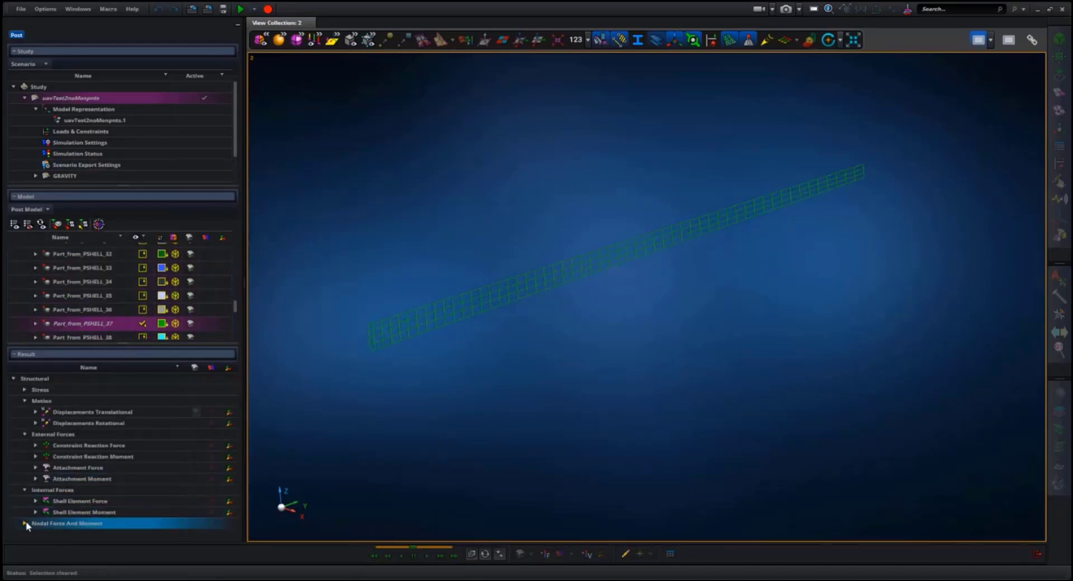
{"action": "scroll", "coordinate": [35, 528], "scroll_direction": "down", "scroll_amount": 1}
{"action": "left_click", "coordinate": [34, 529]}
{"action": "left_click", "coordinate": [84, 506]}
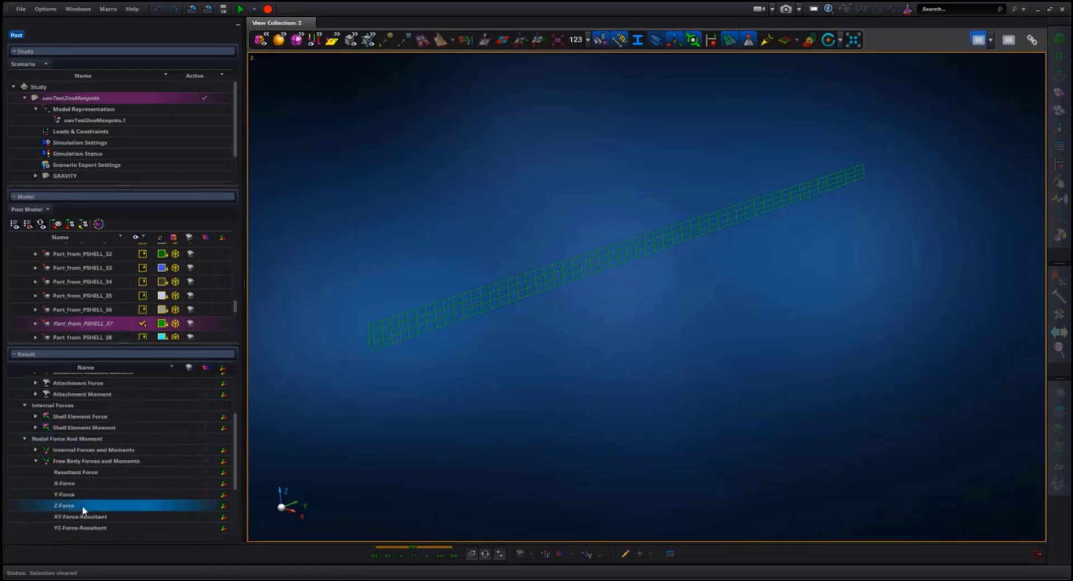
{"action": "left_click", "coordinate": [224, 506]}
{"action": "middle_click_drag", "start_coordinate": [604, 362], "coordinate": [404, 455]}
{"action": "scroll", "coordinate": [679, 360], "scroll_direction": "up", "scroll_amount": 3}
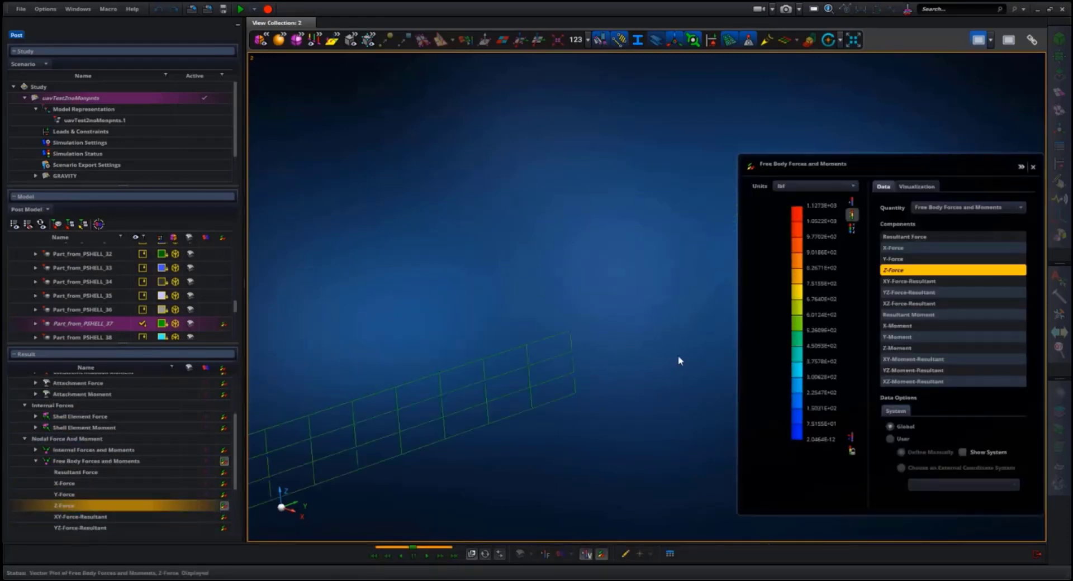
{"action": "left_click", "coordinate": [931, 187]}
{"action": "left_click", "coordinate": [962, 250]}
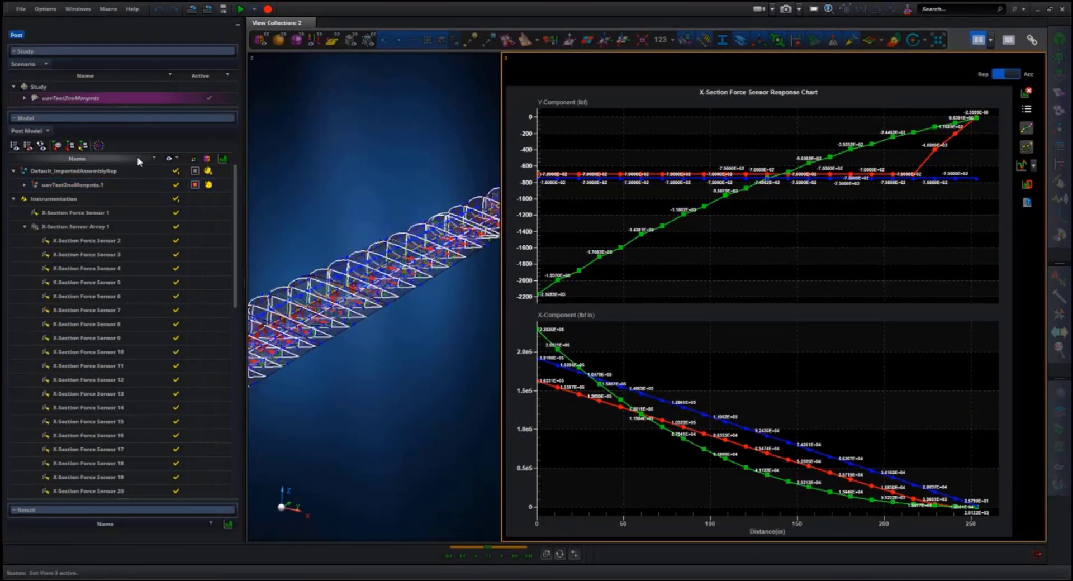
Step: Create X-Section Sensor Array 2 from X-Section Sensor Array 1
{"action": "left_click", "coordinate": [24, 98]}
{"action": "left_click", "coordinate": [26, 340]}
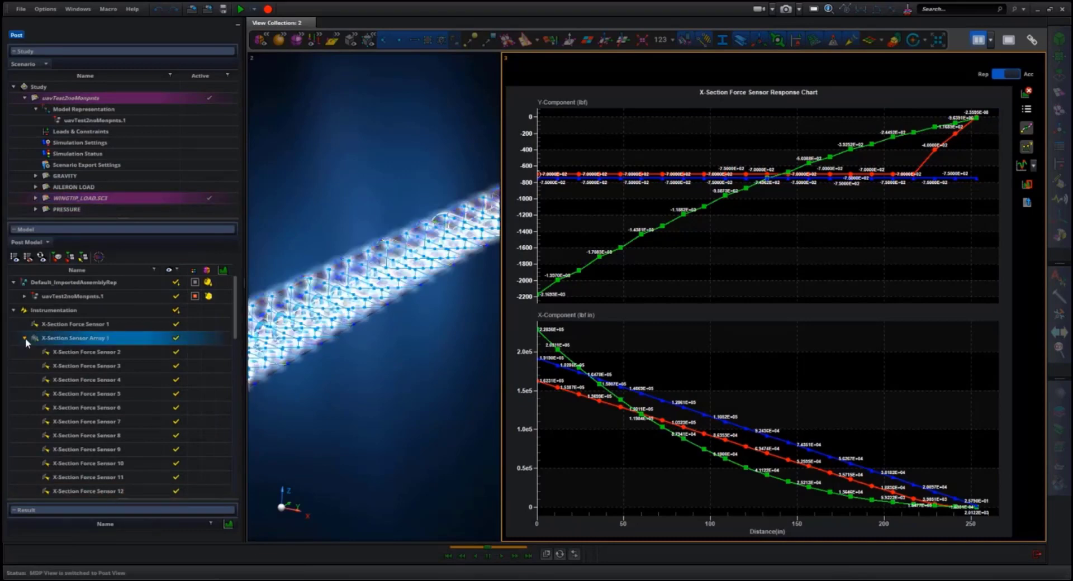
{"action": "right_click", "coordinate": [89, 341]}
{"action": "left_click", "coordinate": [112, 444]}
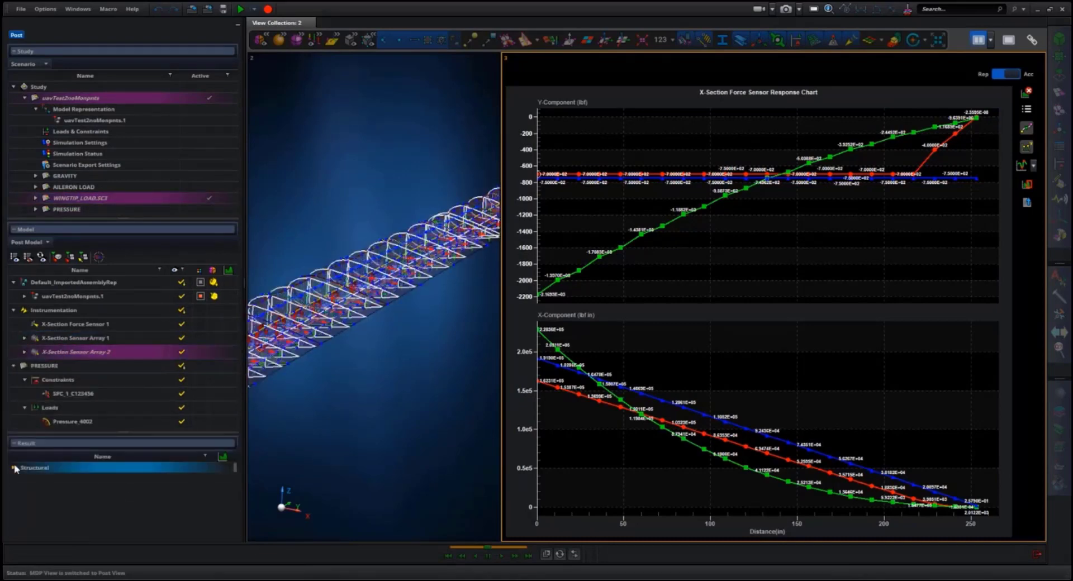
Step: Chart Array 2's section force Y-Component and section moment X-Component on the response charts
{"action": "left_click", "coordinate": [15, 469]}
{"action": "left_click", "coordinate": [36, 491]}
{"action": "left_click", "coordinate": [223, 503]}
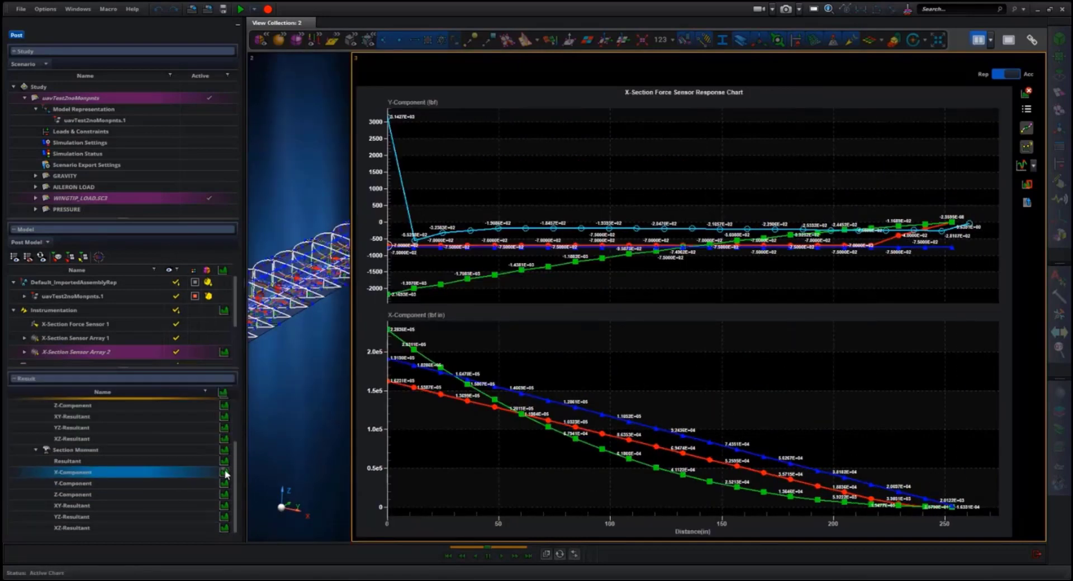
{"action": "left_click", "coordinate": [224, 473]}
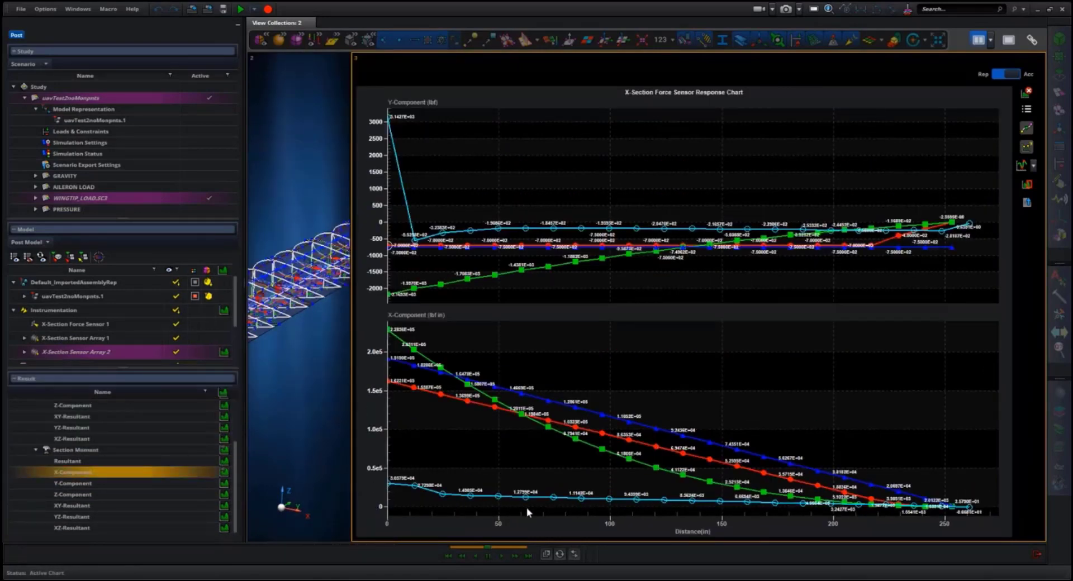